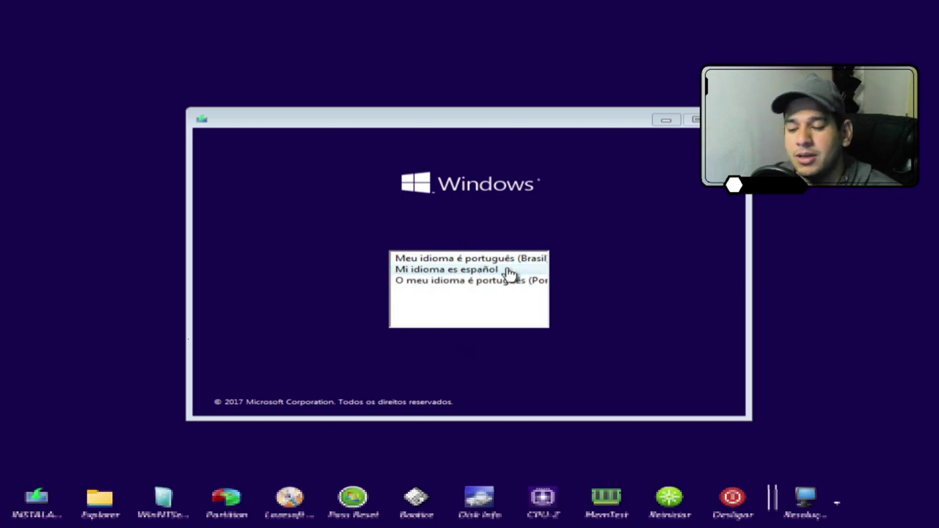
Step: Open the file explorer and the WinNTSetup installer tool to view them, and minimise the WinNTSetup window
{"action": "mouse_move", "coordinate": [114, 506]}
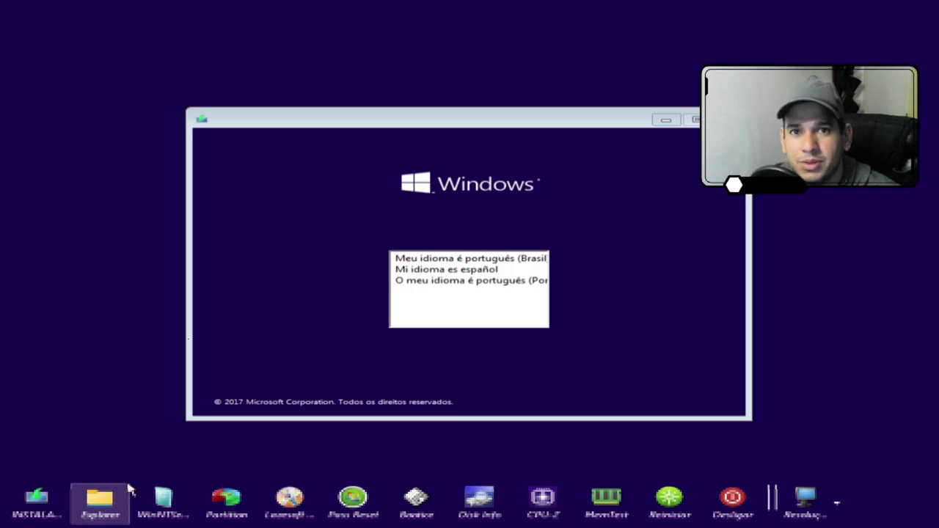
{"action": "left_click", "coordinate": [110, 500]}
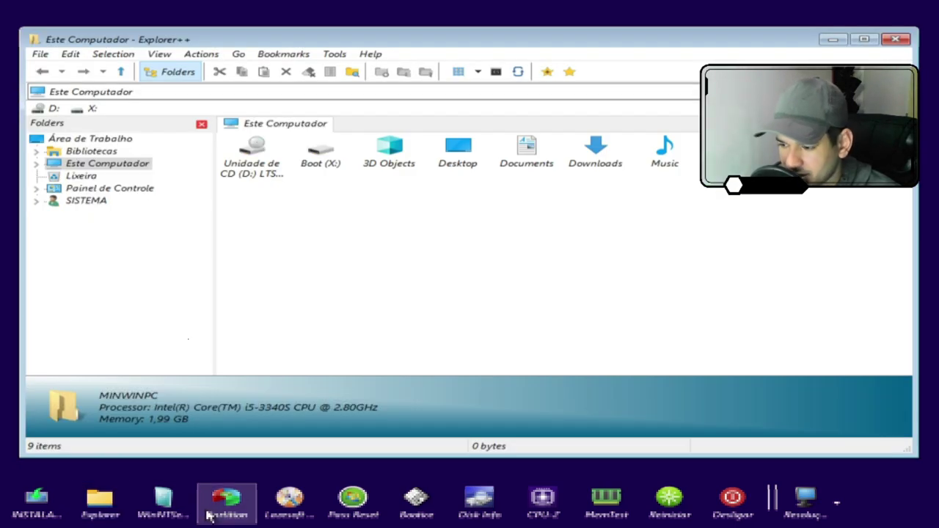
{"action": "left_click", "coordinate": [167, 505]}
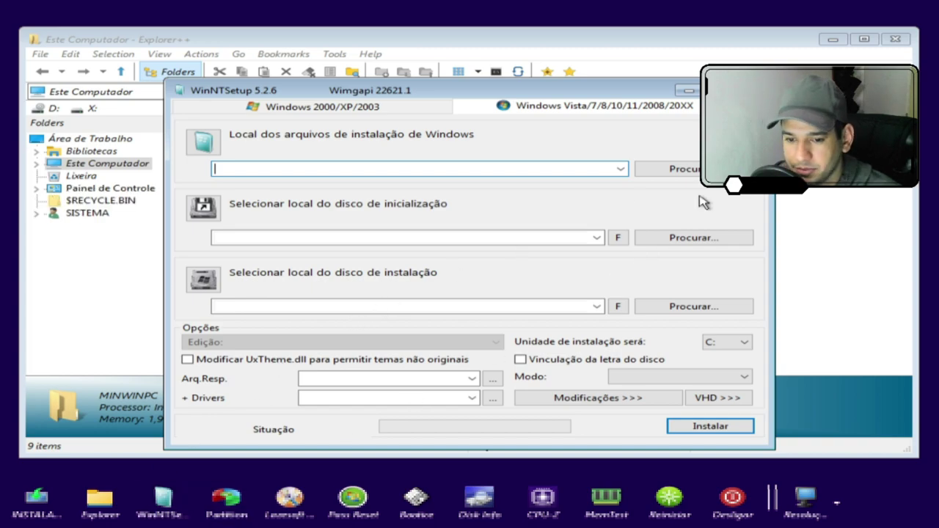
{"action": "left_click", "coordinate": [688, 91]}
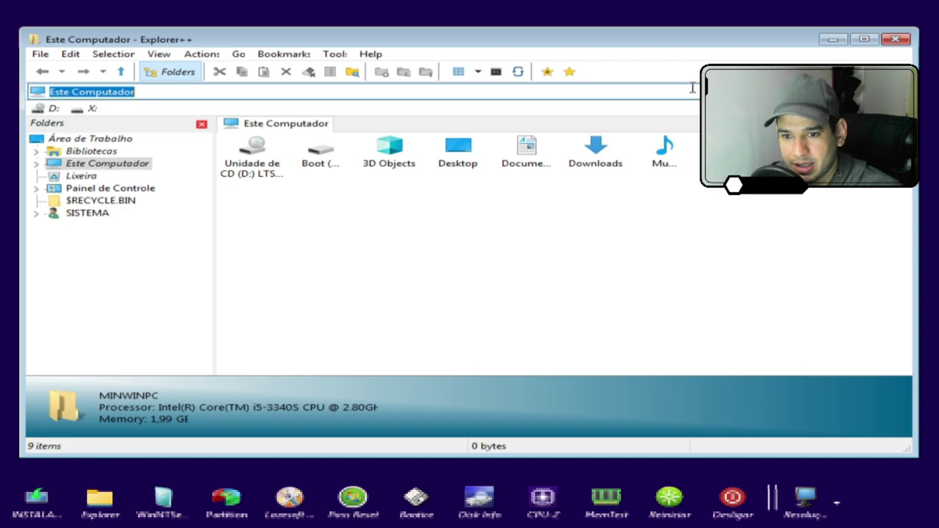
Step: Launch the partition tool, close the file explorer and cancel the Windows installation behind it
{"action": "left_click", "coordinate": [225, 500]}
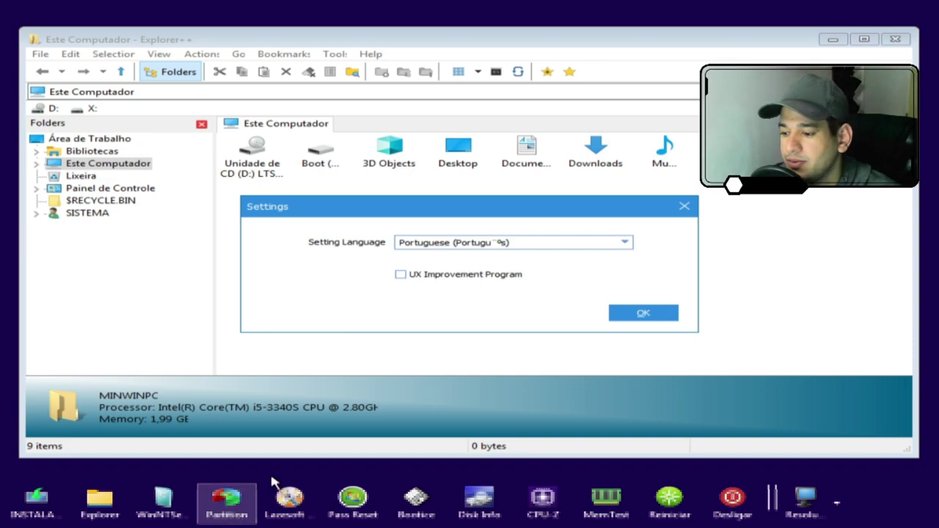
{"action": "left_click", "coordinate": [895, 41]}
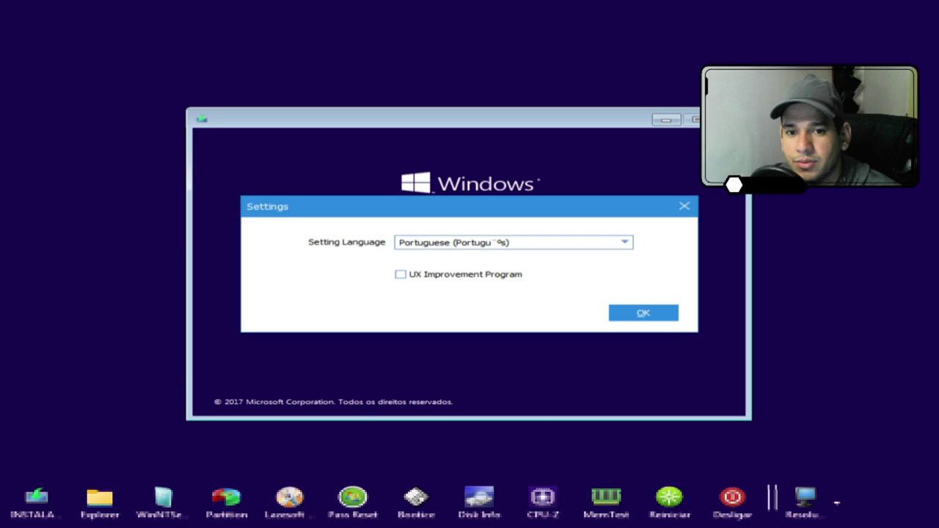
{"action": "left_click", "coordinate": [727, 119]}
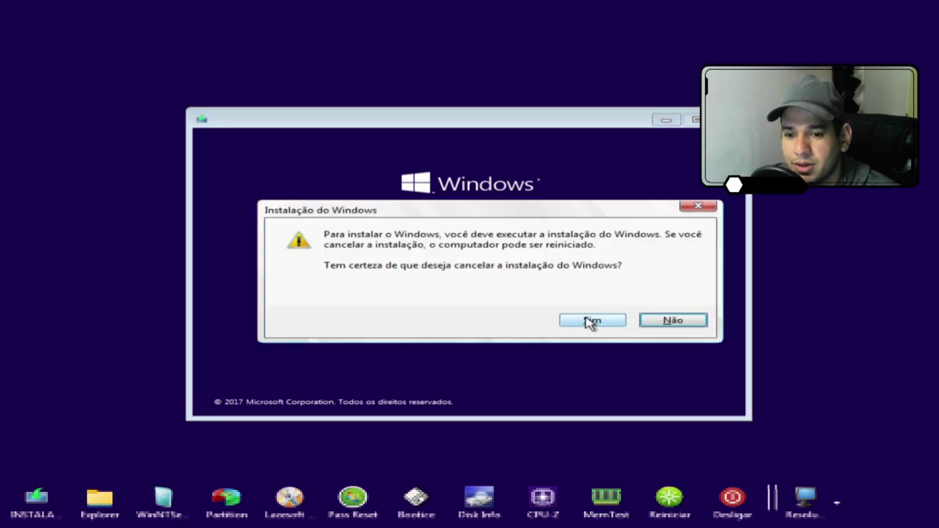
{"action": "left_click", "coordinate": [702, 206]}
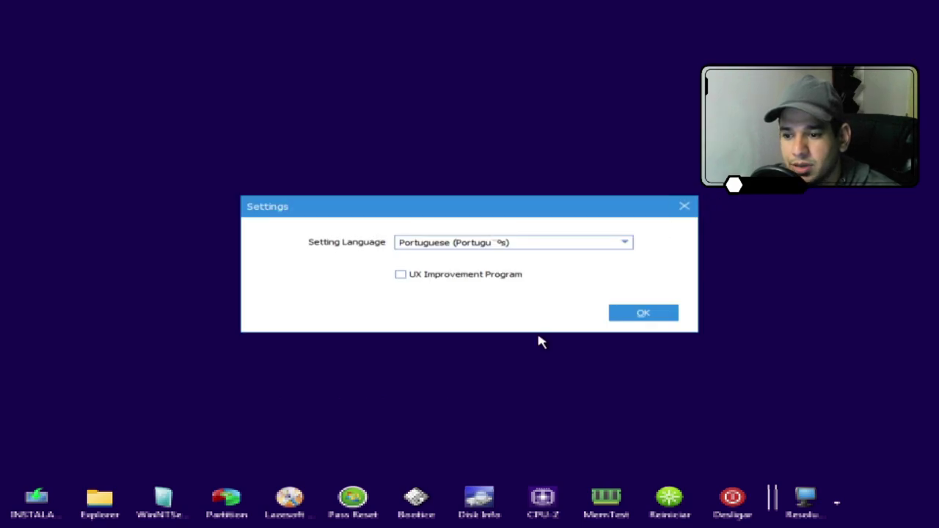
Step: Dismiss the partition tool's language settings, view the disk layout in AOMEI Partition Assistant and minimise it
{"action": "left_click", "coordinate": [686, 207]}
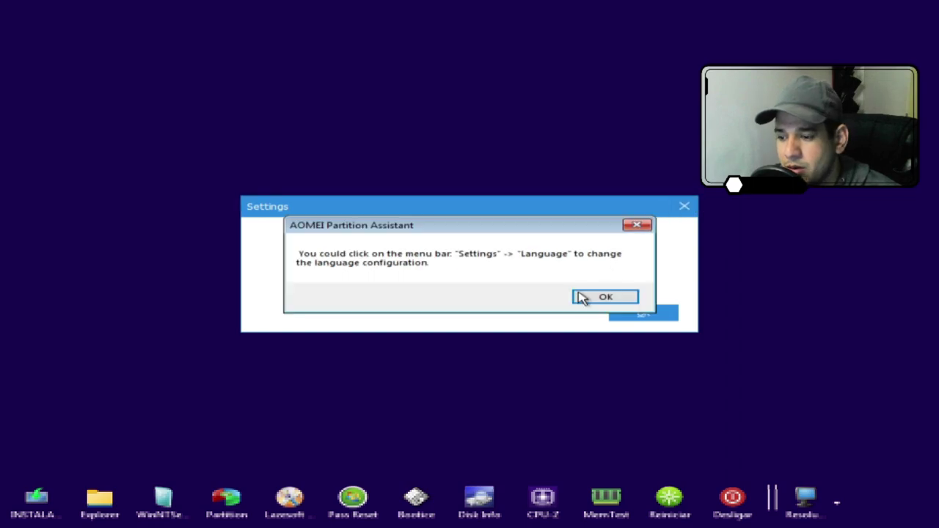
{"action": "left_click", "coordinate": [630, 297]}
{"action": "left_click", "coordinate": [229, 508]}
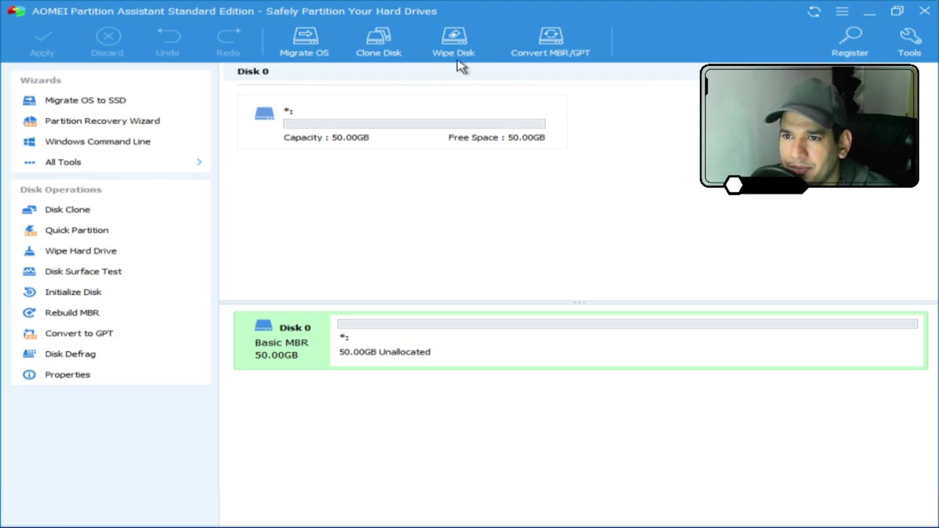
{"action": "left_click", "coordinate": [869, 11]}
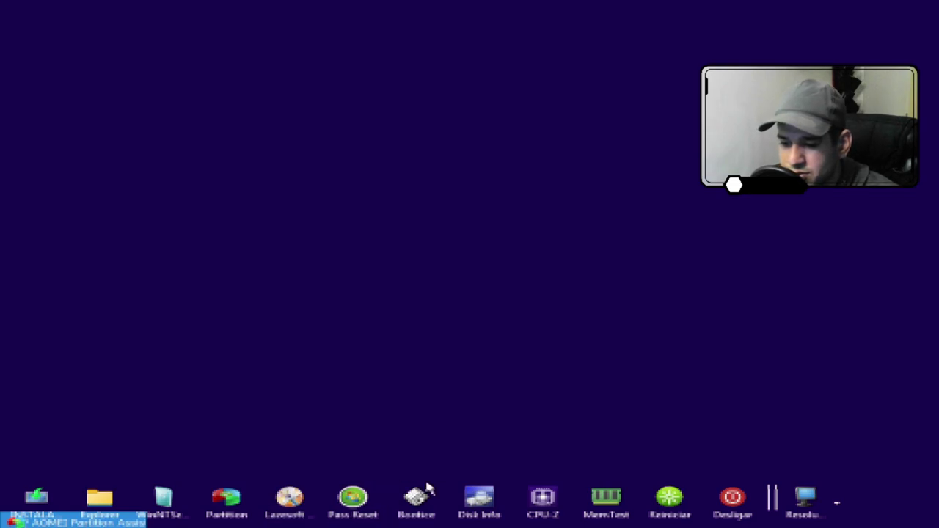
Step: Examine the processor, mainboard, memory, graphics, benchmark and about information in CPU-Z, and close it
{"action": "left_click", "coordinate": [543, 499]}
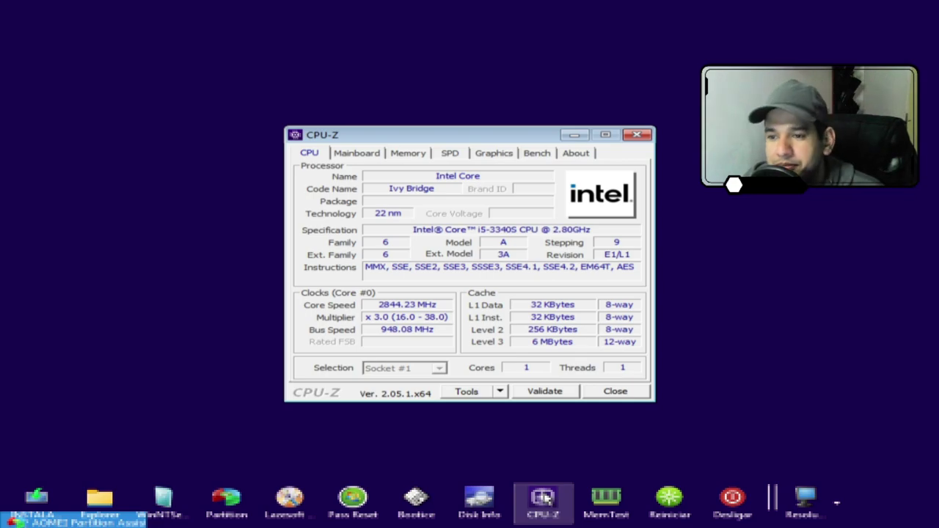
{"action": "left_click", "coordinate": [360, 157]}
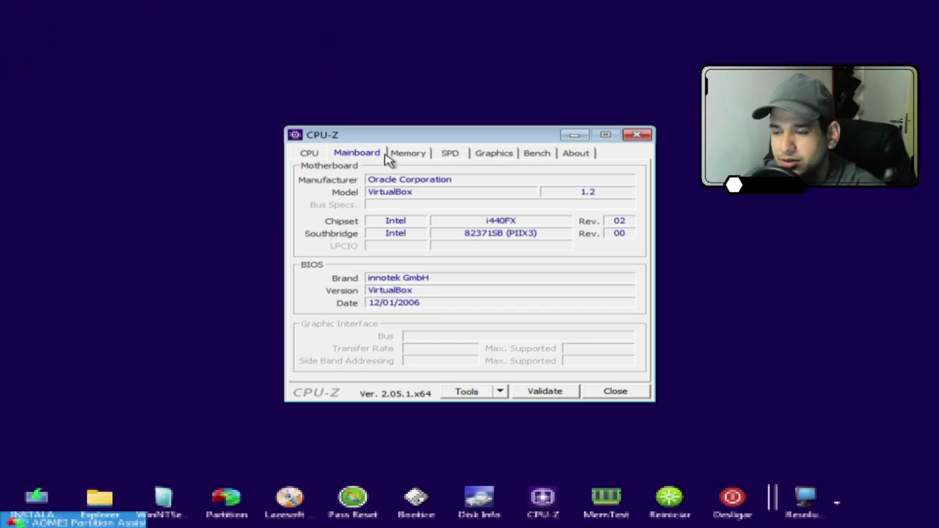
{"action": "left_click", "coordinate": [412, 155]}
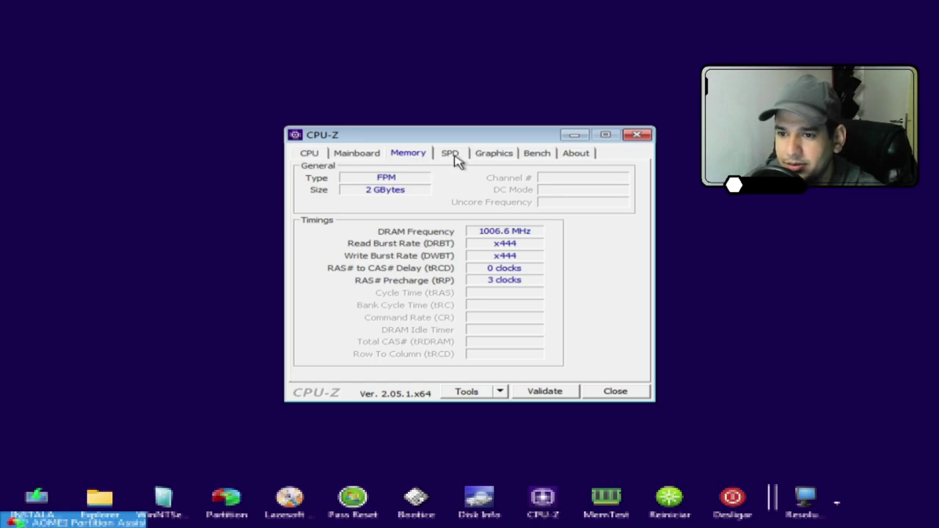
{"action": "left_click", "coordinate": [498, 156]}
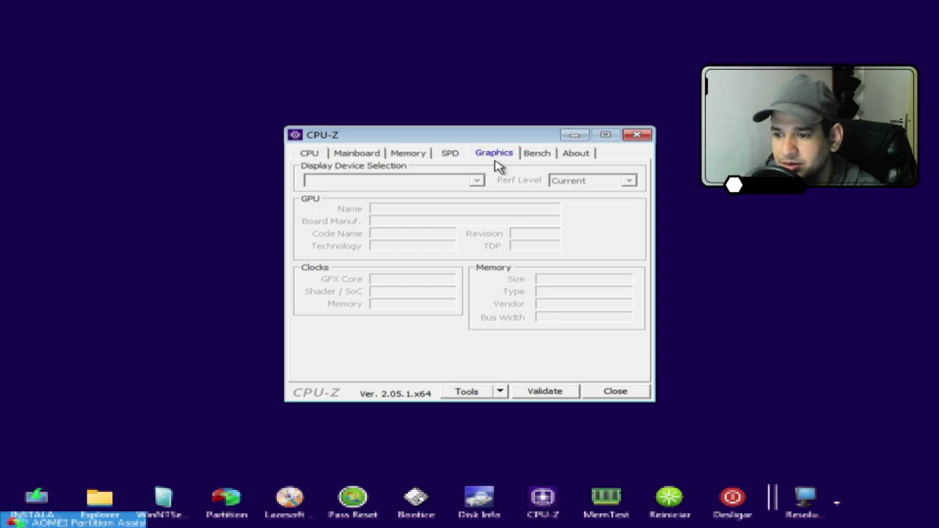
{"action": "left_click", "coordinate": [536, 158]}
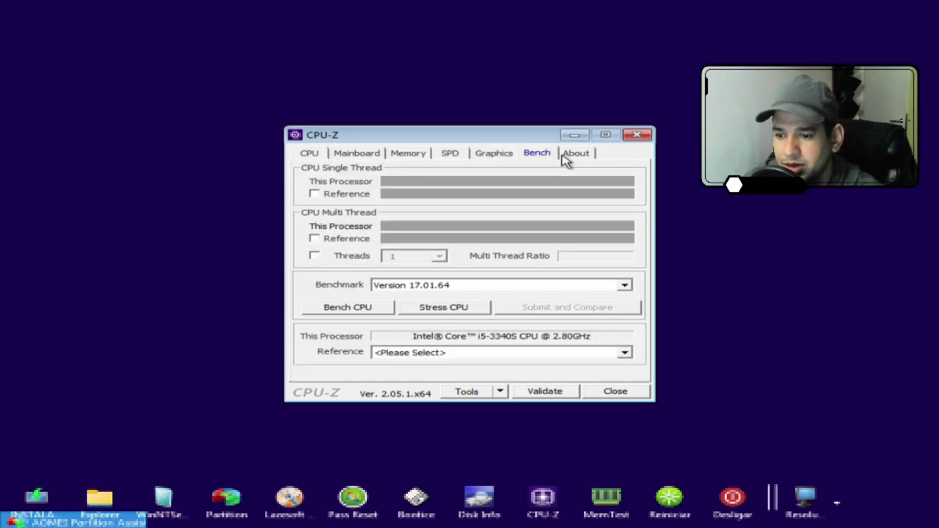
{"action": "left_click", "coordinate": [589, 157]}
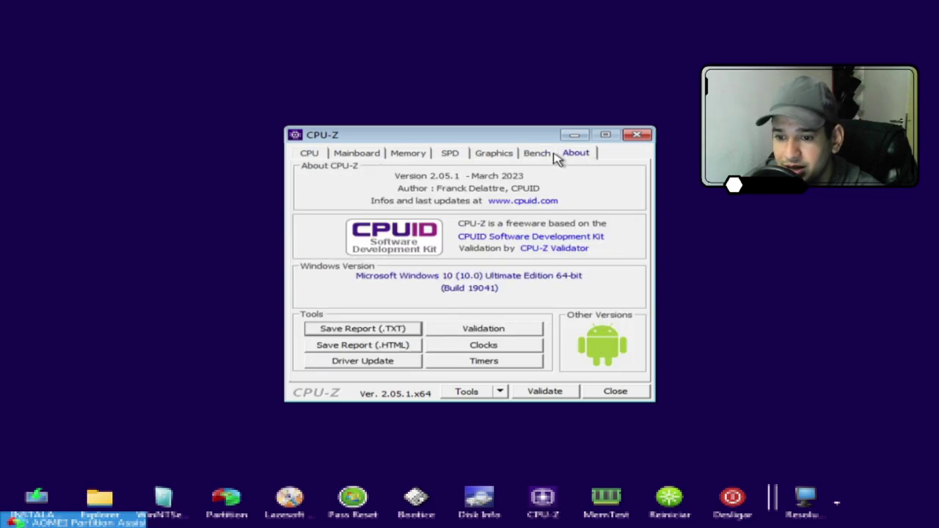
{"action": "left_click", "coordinate": [477, 158]}
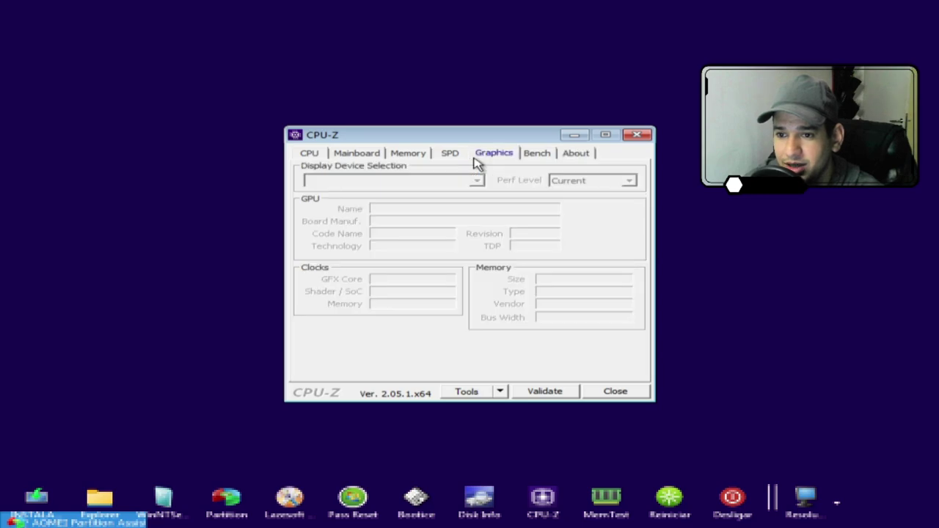
{"action": "left_click", "coordinate": [574, 155]}
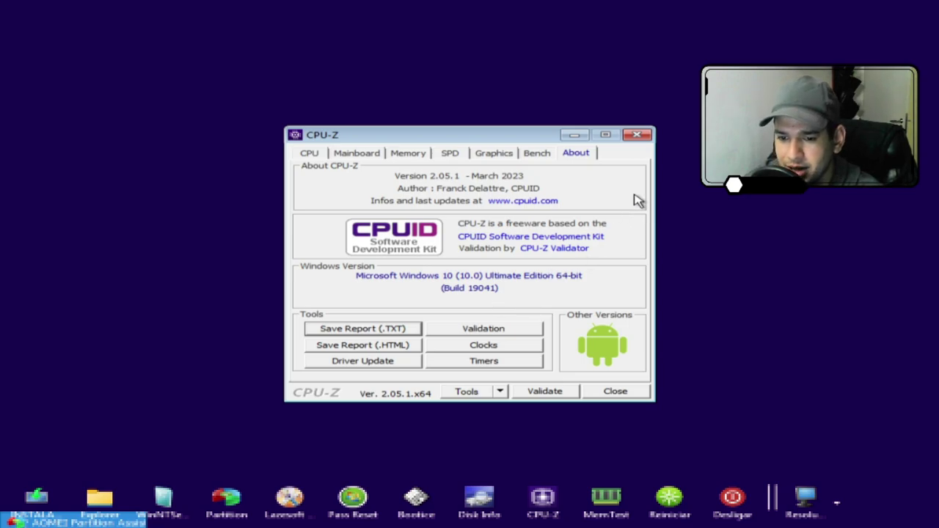
{"action": "left_click", "coordinate": [635, 137]}
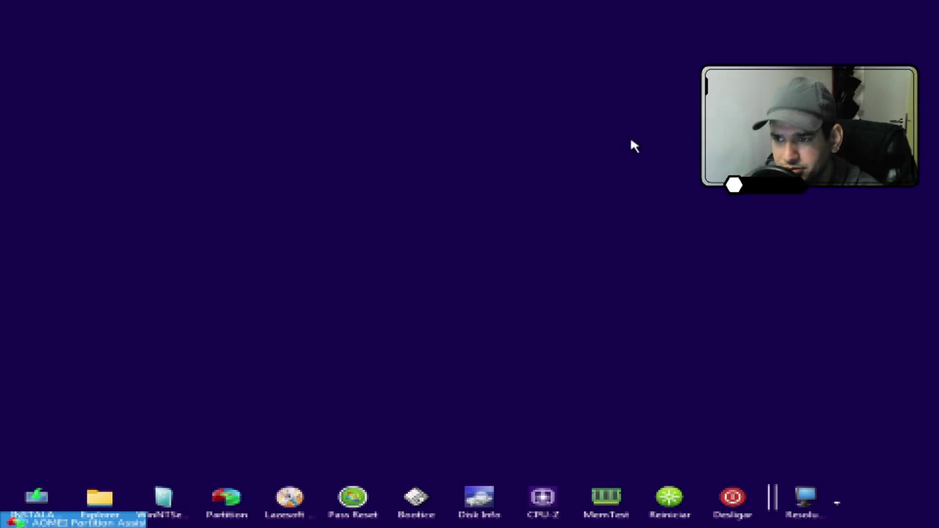
Step: Open the MemTest64 memory tester to view its test options, and close it without starting a test
{"action": "left_click", "coordinate": [607, 505]}
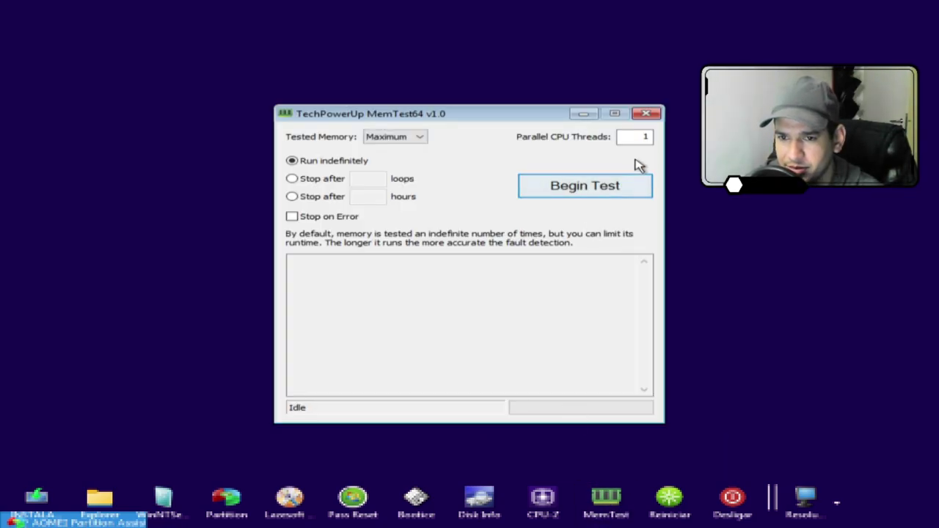
{"action": "left_click", "coordinate": [647, 114]}
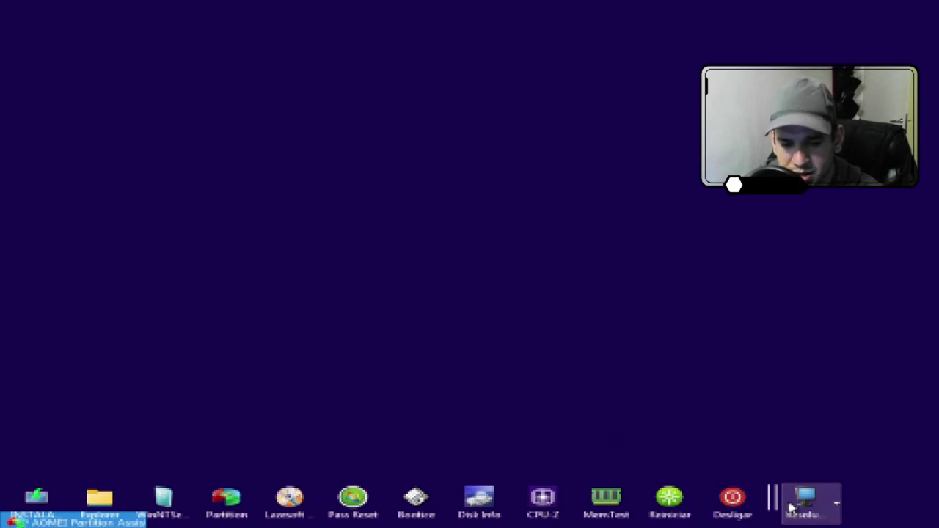
Step: Set the screen resolution to 800x600x32 at 64 Hz
{"action": "left_click", "coordinate": [836, 507]}
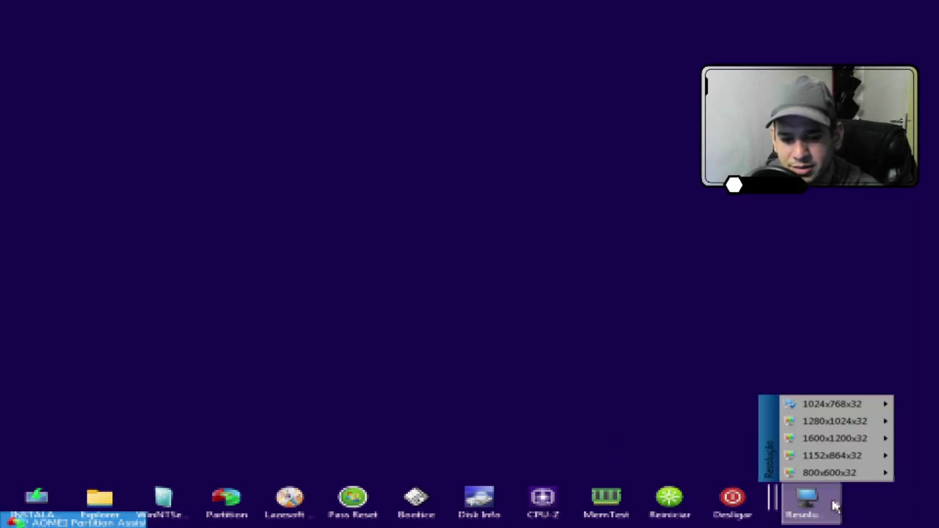
{"action": "mouse_move", "coordinate": [855, 413]}
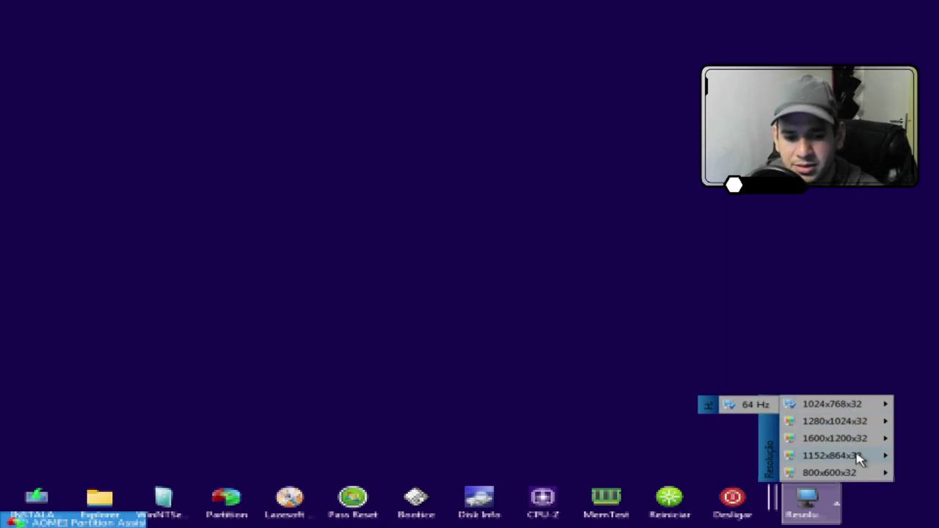
{"action": "mouse_move", "coordinate": [851, 477]}
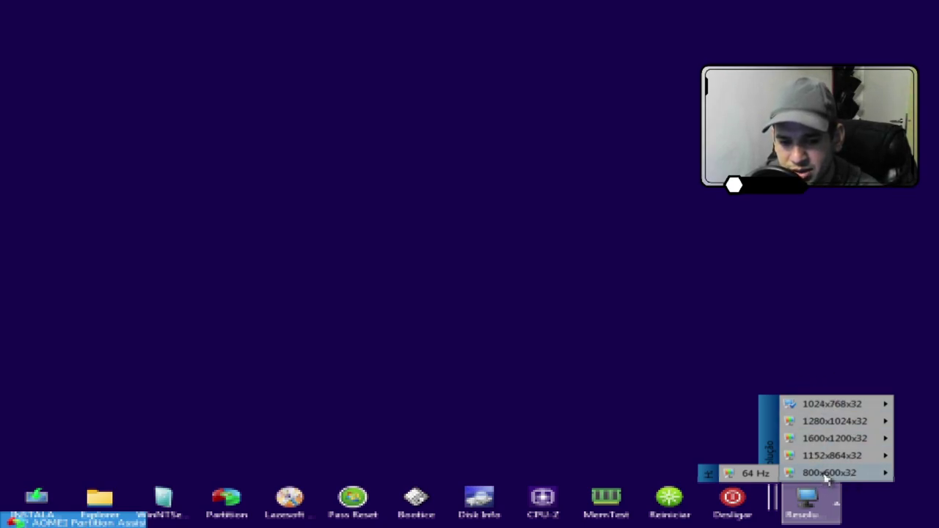
{"action": "mouse_move", "coordinate": [845, 460]}
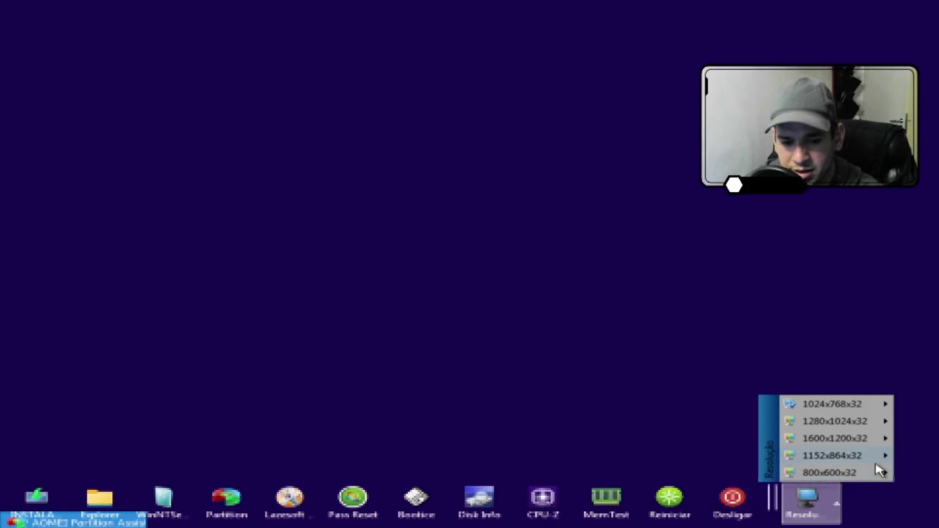
{"action": "mouse_move", "coordinate": [888, 477]}
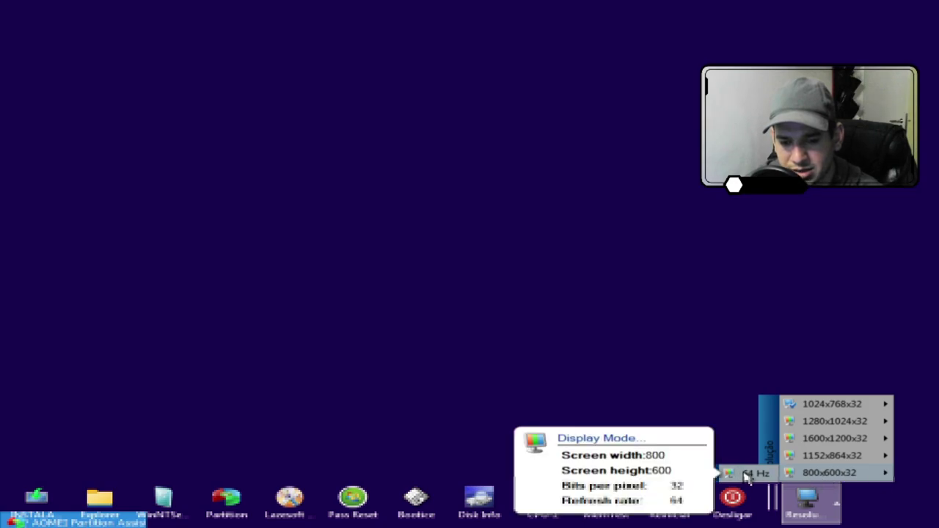
{"action": "left_click", "coordinate": [747, 476]}
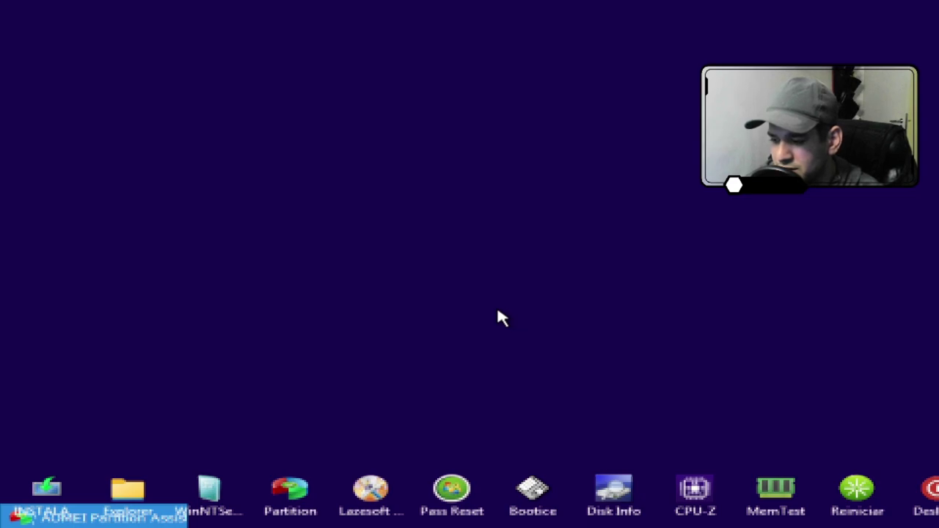
Step: Set the screen resolution back to 1024x768x32 at 64 Hz
{"action": "left_click", "coordinate": [930, 488]}
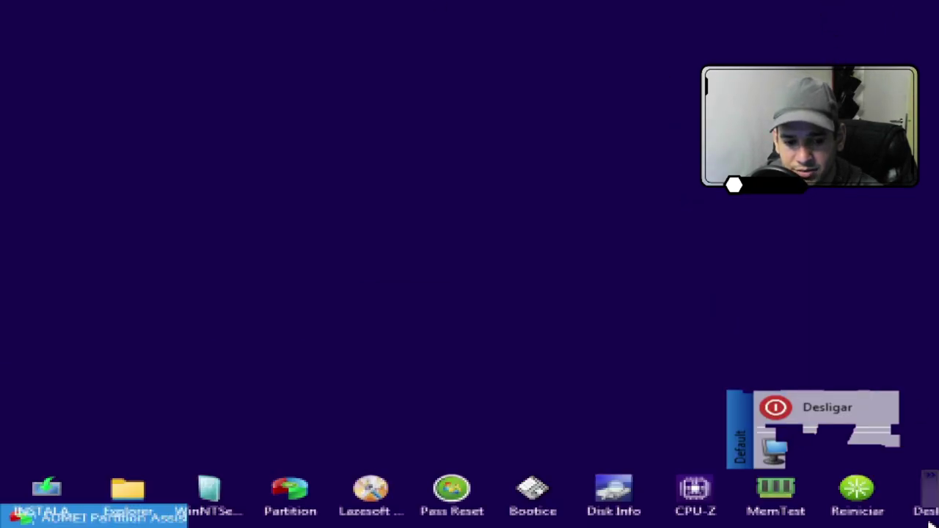
{"action": "left_click", "coordinate": [933, 484]}
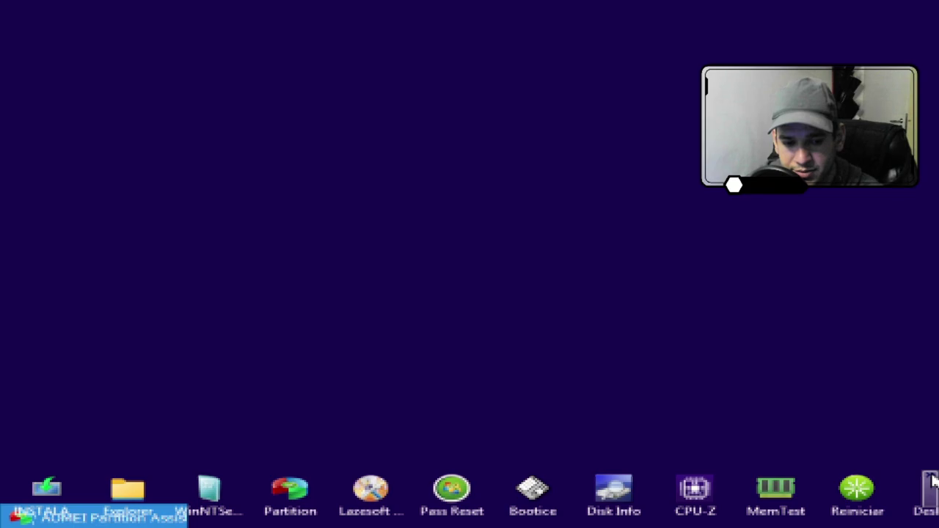
{"action": "left_click", "coordinate": [934, 481]}
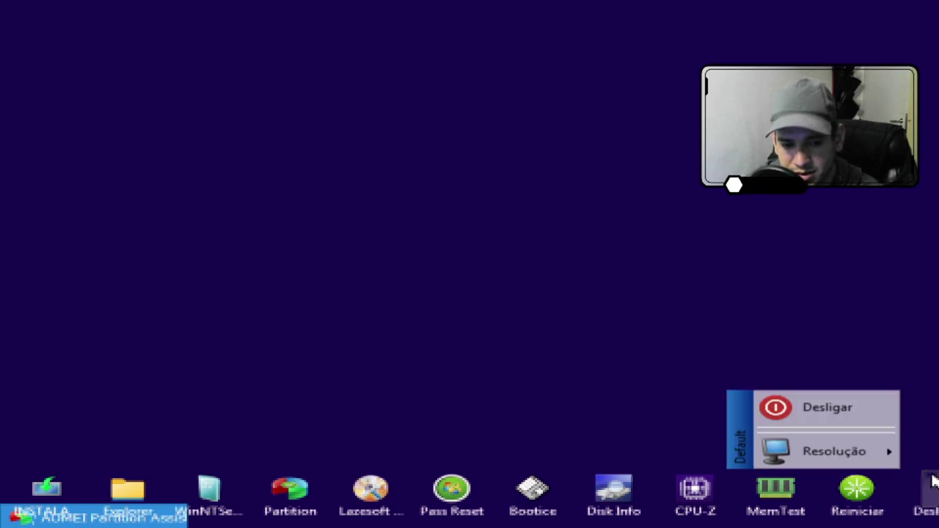
{"action": "mouse_move", "coordinate": [885, 453]}
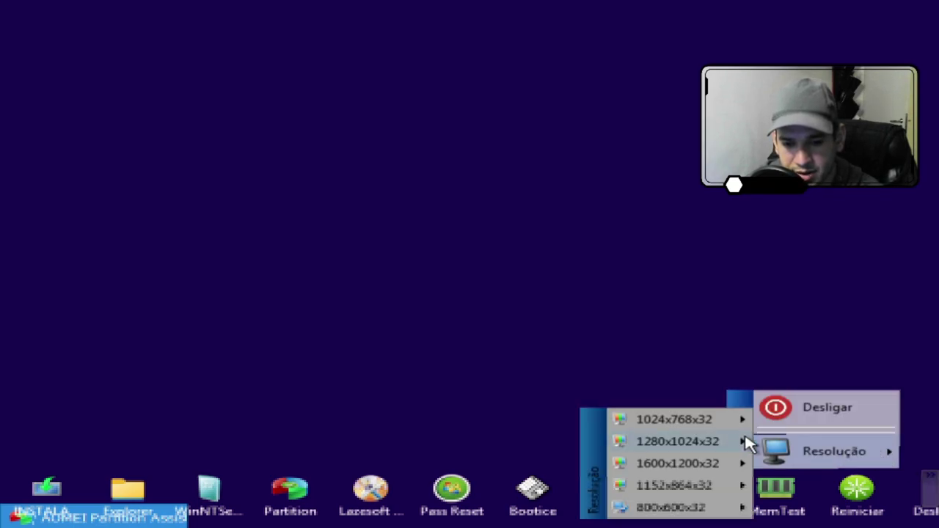
{"action": "mouse_move", "coordinate": [697, 424]}
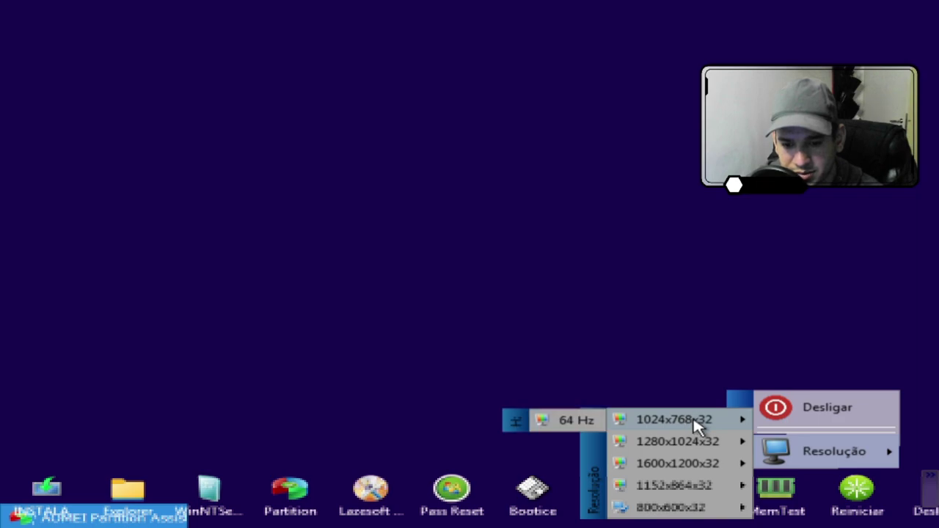
{"action": "left_click", "coordinate": [576, 421]}
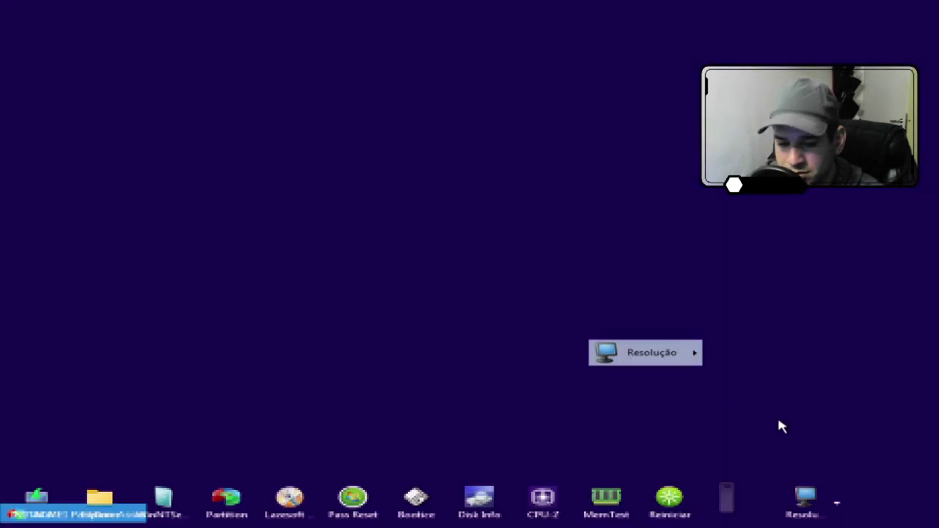
Step: Set the screen resolution to 1280x1024x32 at 64 Hz
{"action": "left_click", "coordinate": [837, 508]}
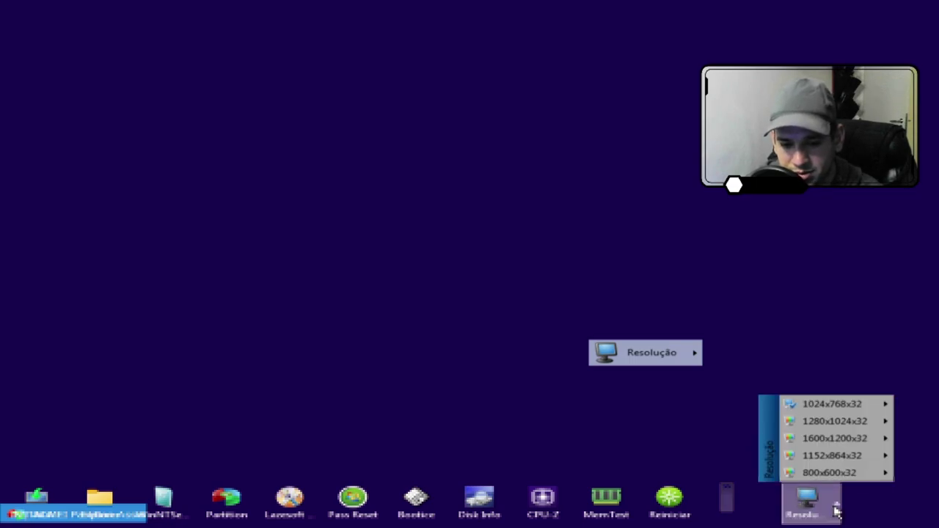
{"action": "mouse_move", "coordinate": [842, 430]}
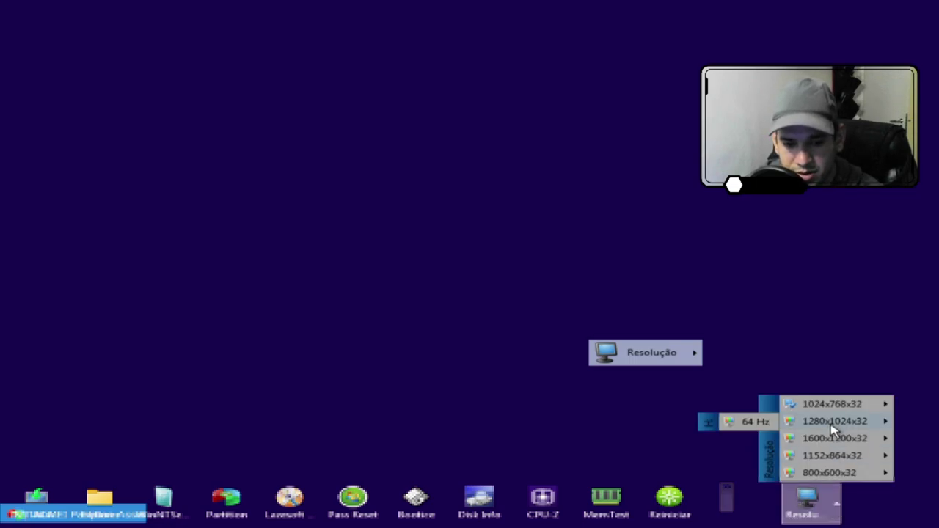
{"action": "left_click", "coordinate": [763, 425]}
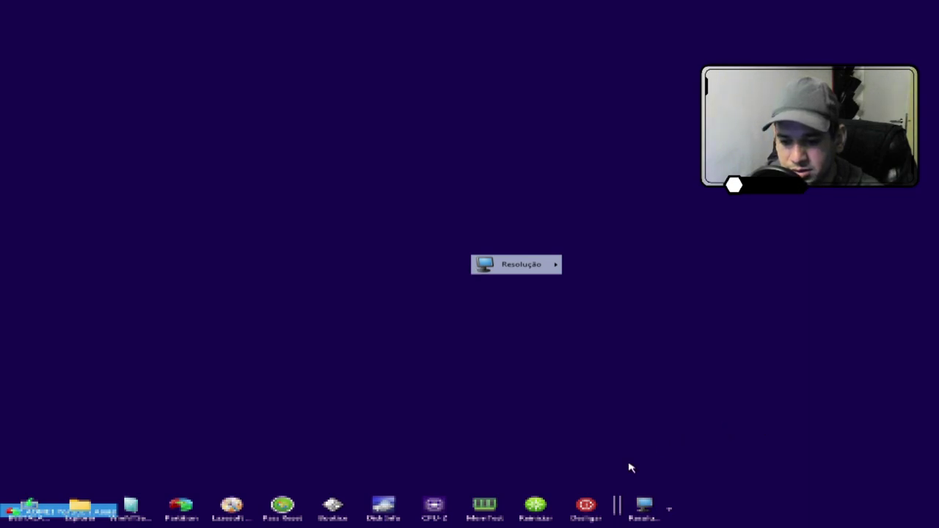
Step: Launch the Windows installer, and open Explorer++ to view the available drives and folders before closing it
{"action": "left_click", "coordinate": [7, 513]}
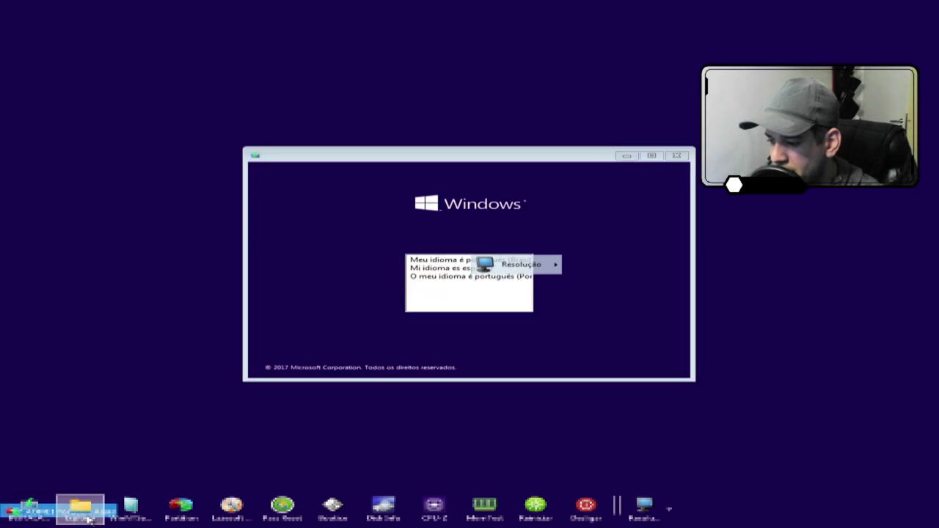
{"action": "left_click", "coordinate": [152, 500]}
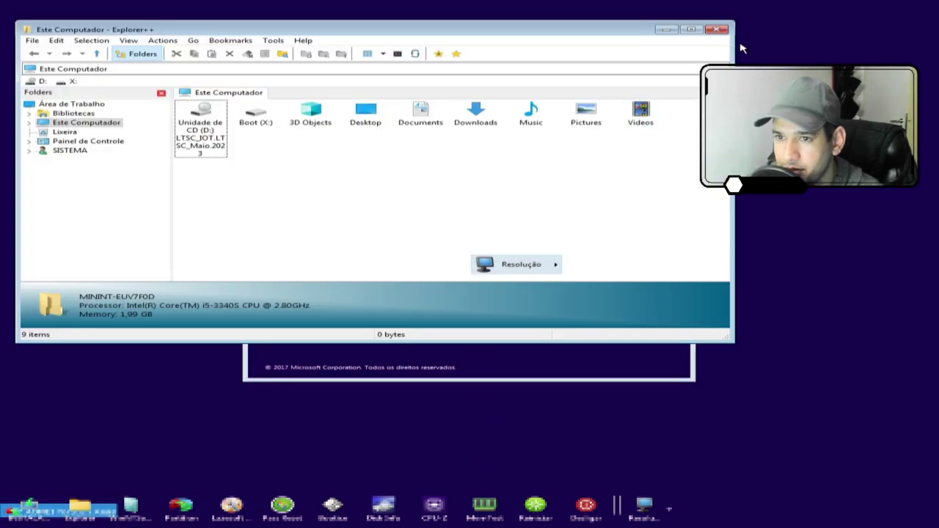
{"action": "left_click", "coordinate": [718, 30]}
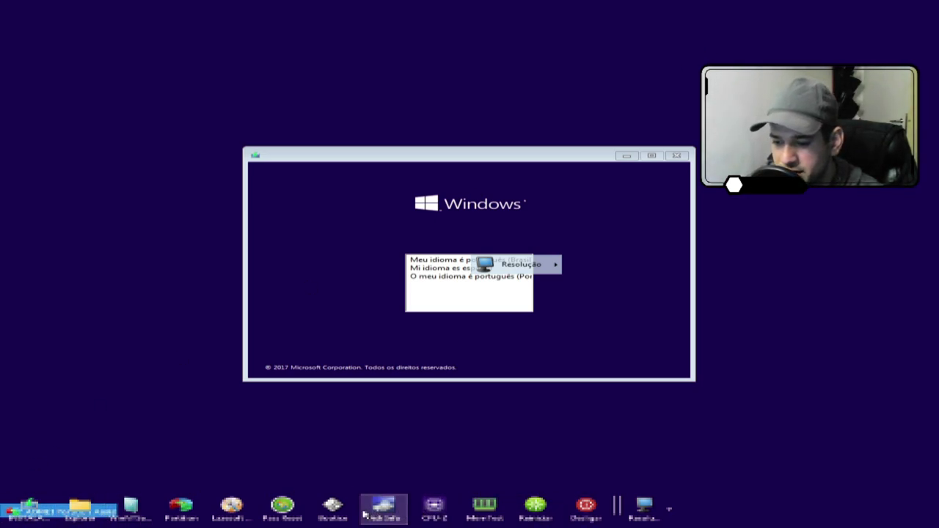
Step: View the disk tools in BOOTICE and the drive information in CrystalDiskInfo, closing each one
{"action": "left_click", "coordinate": [341, 519]}
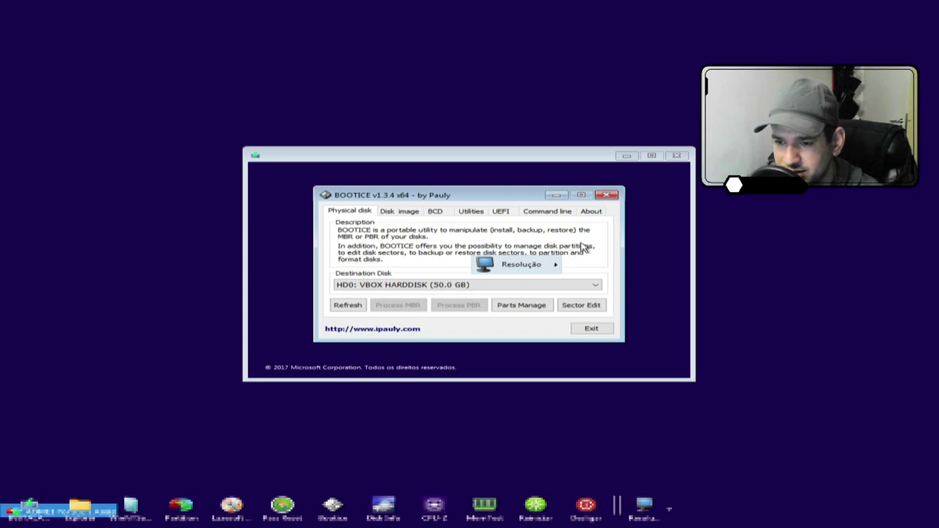
{"action": "left_click", "coordinate": [607, 196]}
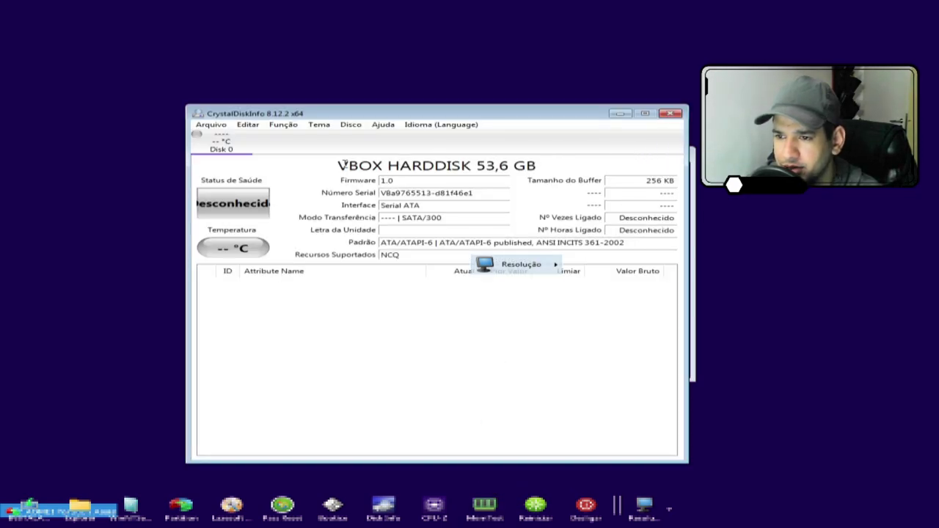
{"action": "left_click_drag", "start_coordinate": [349, 166], "coordinate": [323, 170]}
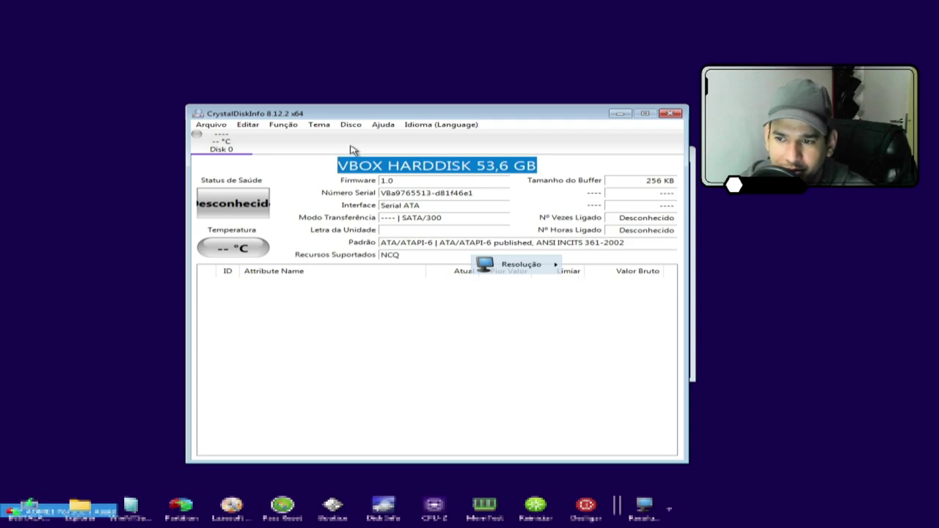
{"action": "left_click", "coordinate": [350, 160]}
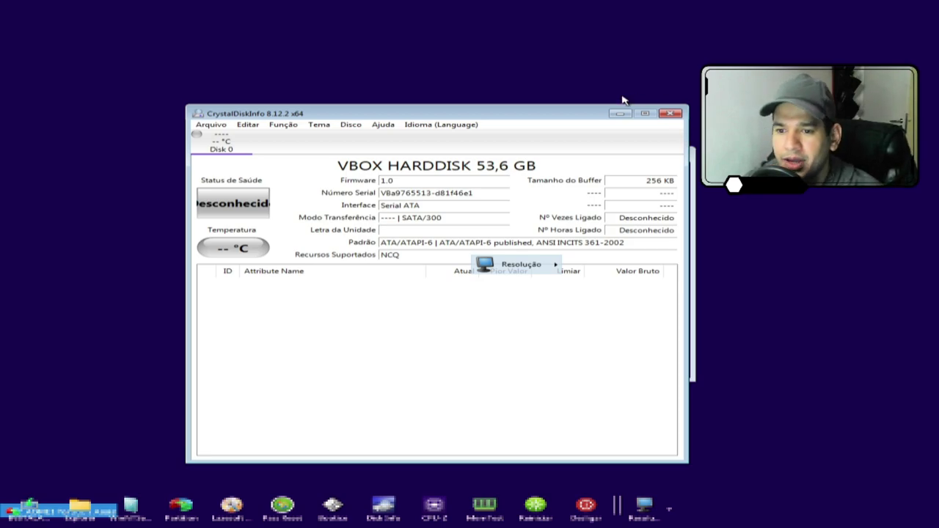
{"action": "left_click", "coordinate": [669, 113]}
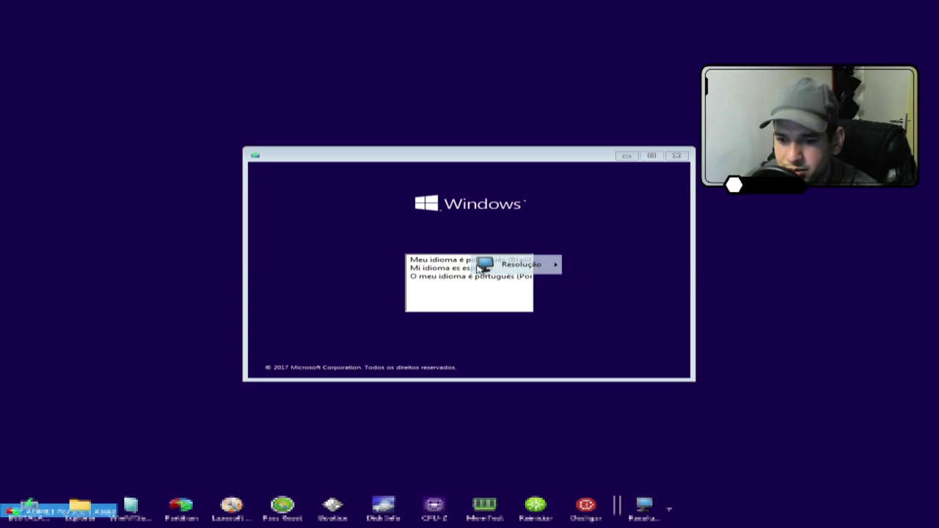
Step: Choose Brazilian Portuguese for Windows Setup with the Português (Brasil ABNT2) keyboard, and start the installation
{"action": "left_click", "coordinate": [426, 262]}
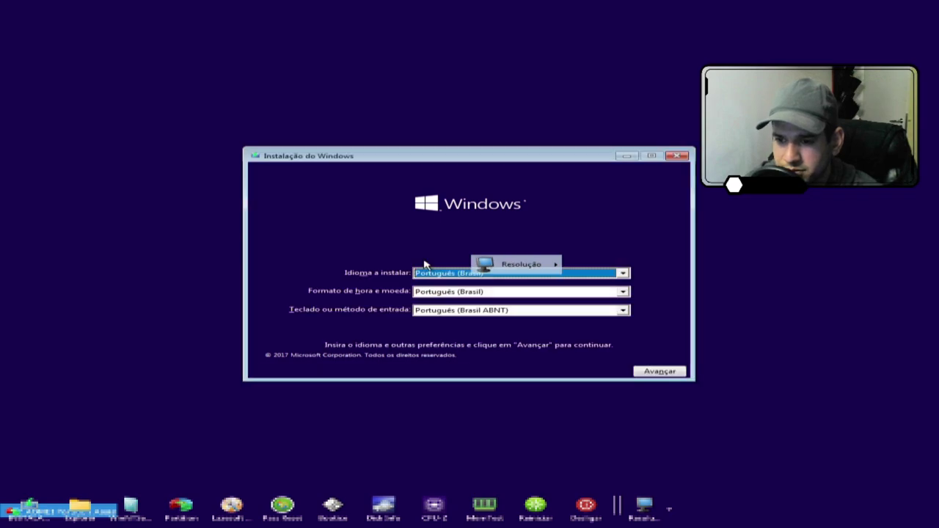
{"action": "left_click", "coordinate": [582, 316]}
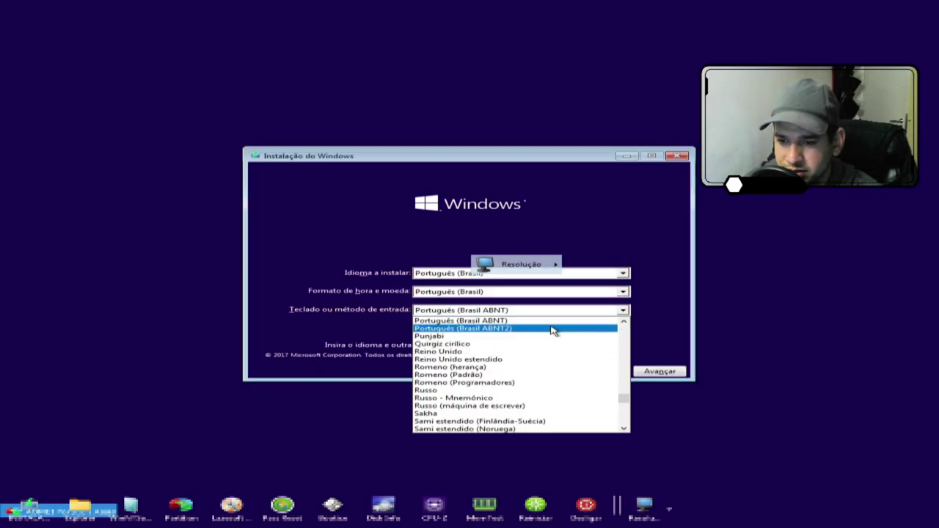
{"action": "left_click", "coordinate": [525, 335]}
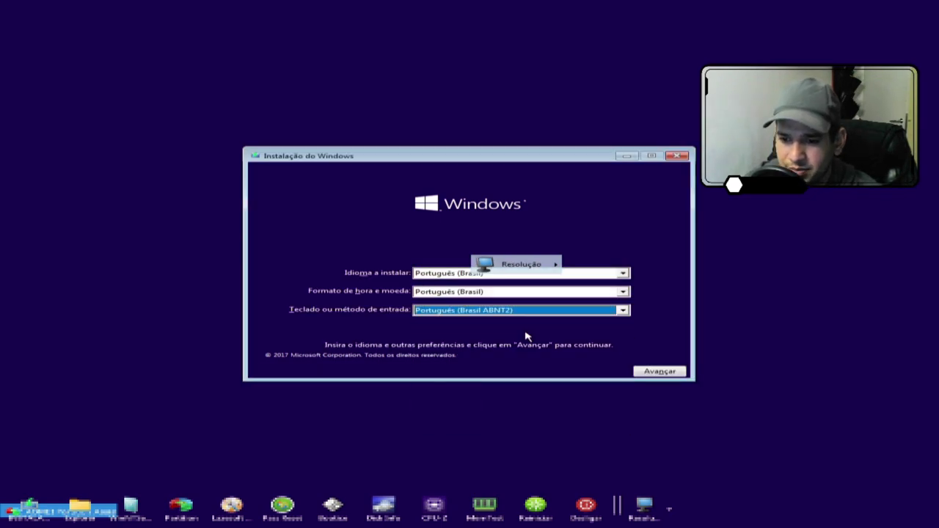
{"action": "left_click", "coordinate": [670, 373]}
{"action": "left_click", "coordinate": [450, 273]}
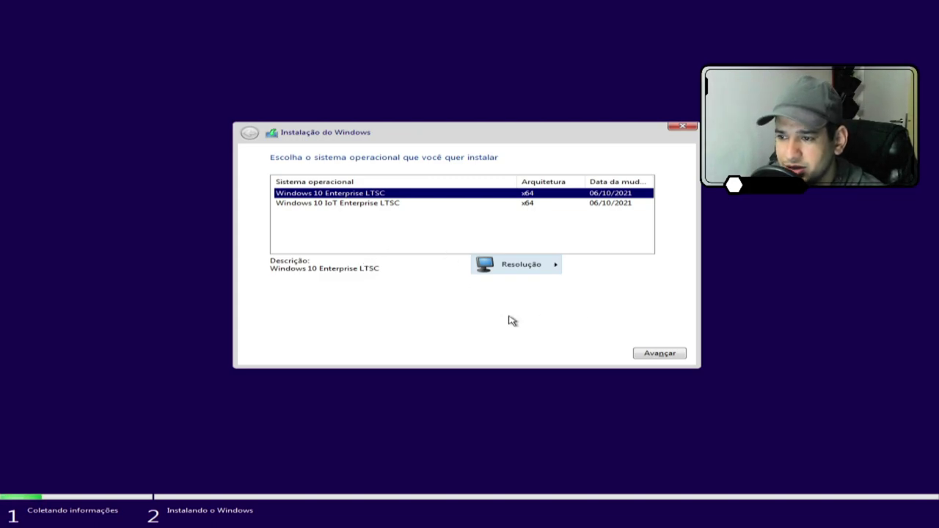
Step: Select Windows 10 IoT Enterprise LTSC as the operating system and accept the license terms
{"action": "left_click", "coordinate": [367, 204]}
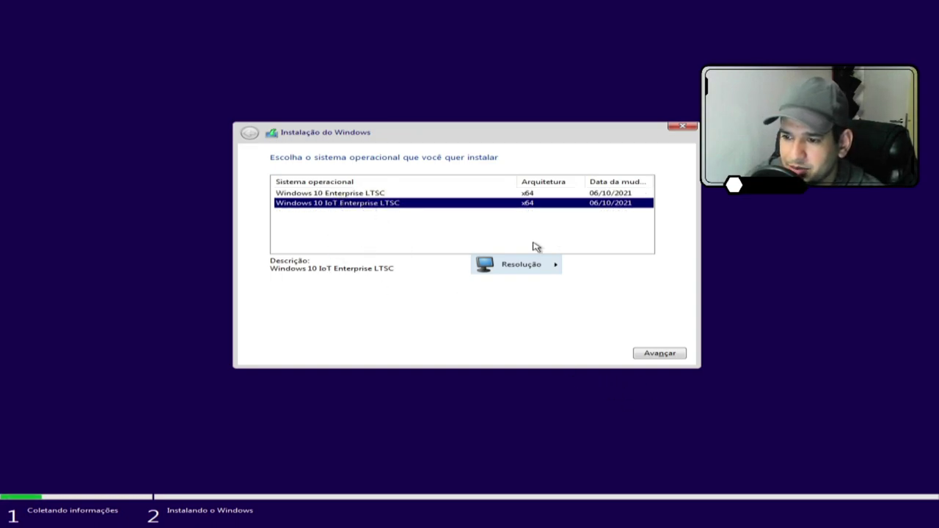
{"action": "left_click", "coordinate": [673, 356]}
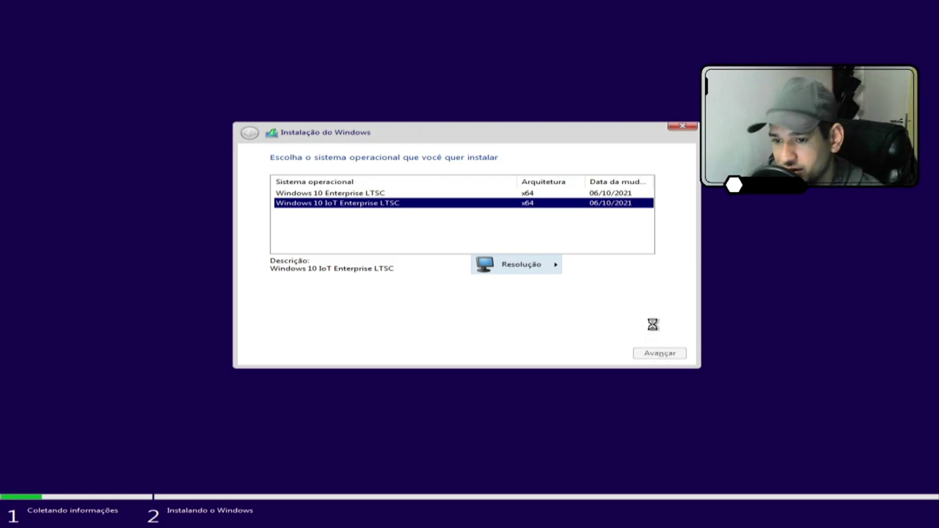
{"action": "left_click", "coordinate": [275, 329]}
{"action": "left_click", "coordinate": [640, 355]}
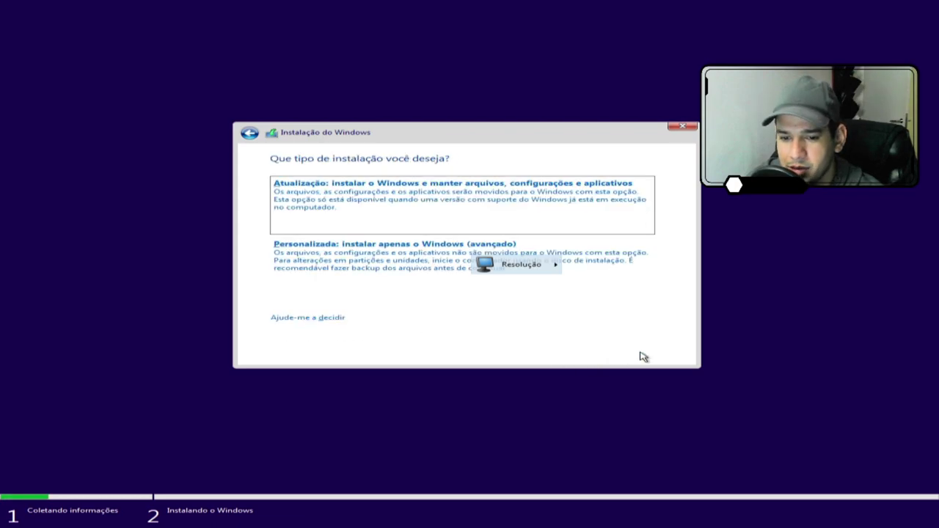
Step: Choose the custom installation, and wipe disk 0 with DiskPart's clean command in a command prompt before exiting
{"action": "left_click", "coordinate": [376, 268]}
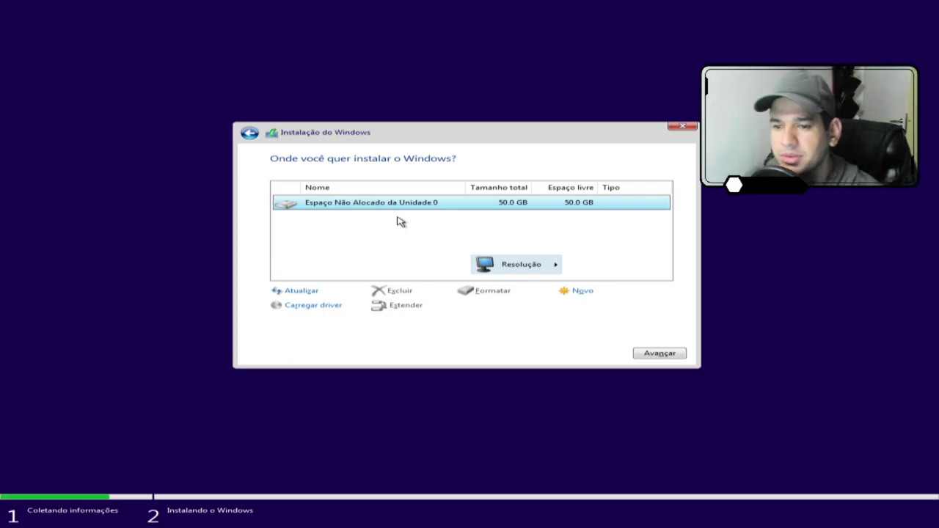
{"action": "key", "text": "shift+F10"}
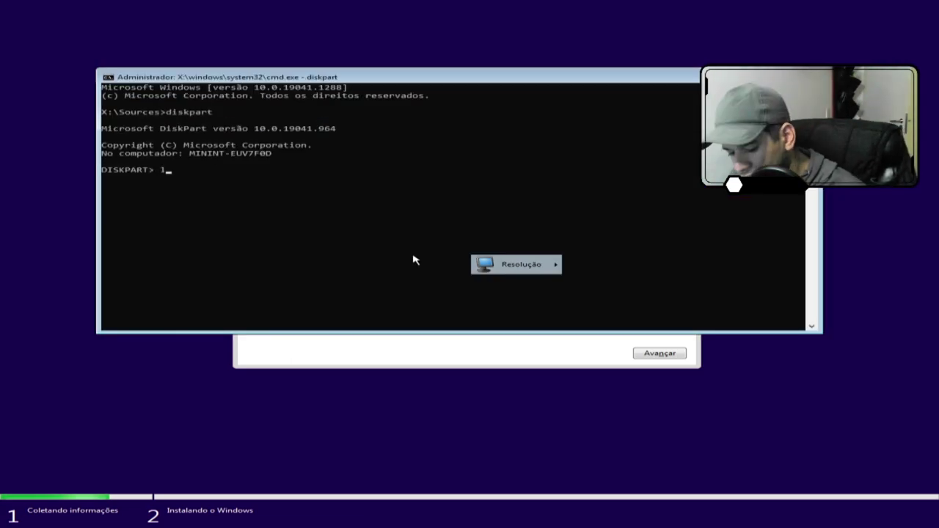
{"action": "type", "text": "ist disk"}
{"action": "key", "text": "Return"}
{"action": "type", "text": "select disk 0"}
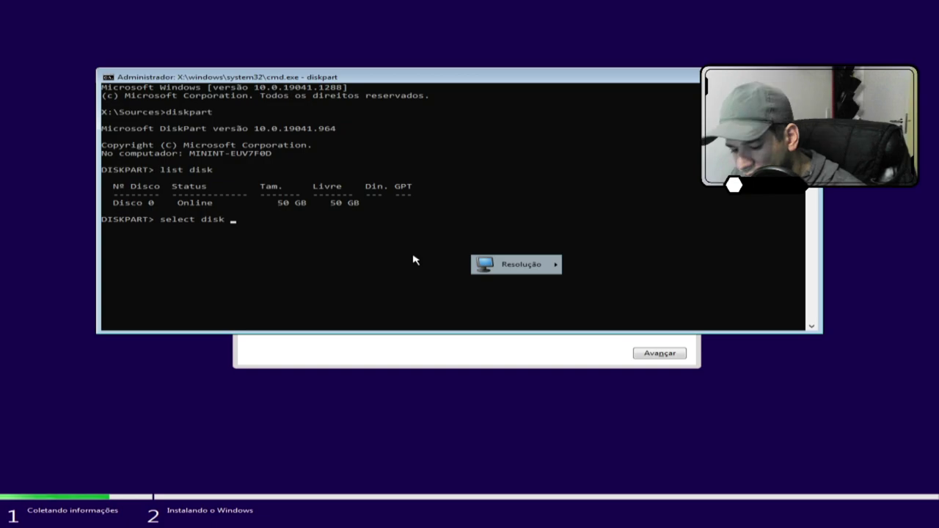
{"action": "key", "text": "Return"}
{"action": "type", "text": "clean"}
{"action": "key", "text": "Return"}
{"action": "type", "text": "exit"}
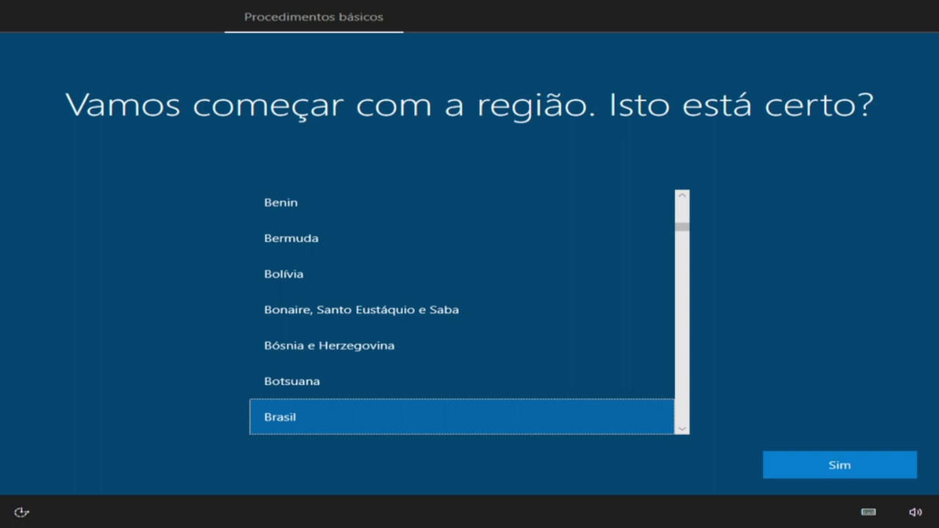
Step: Confirm Brasil as the region in the initial Windows setup
{"action": "left_click", "coordinate": [841, 470]}
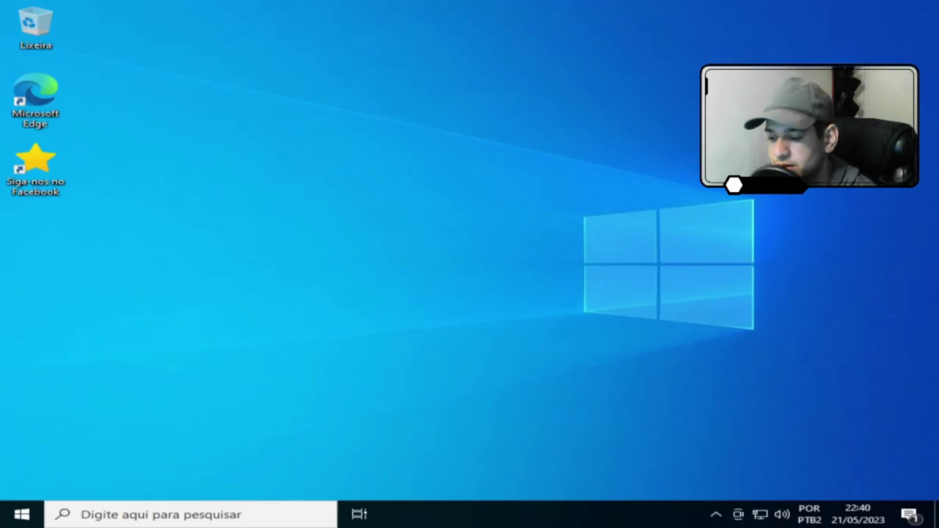
Step: Examine the memory and CPU performance in the detailed Task Manager view, and close it
{"action": "right_click", "coordinate": [404, 521]}
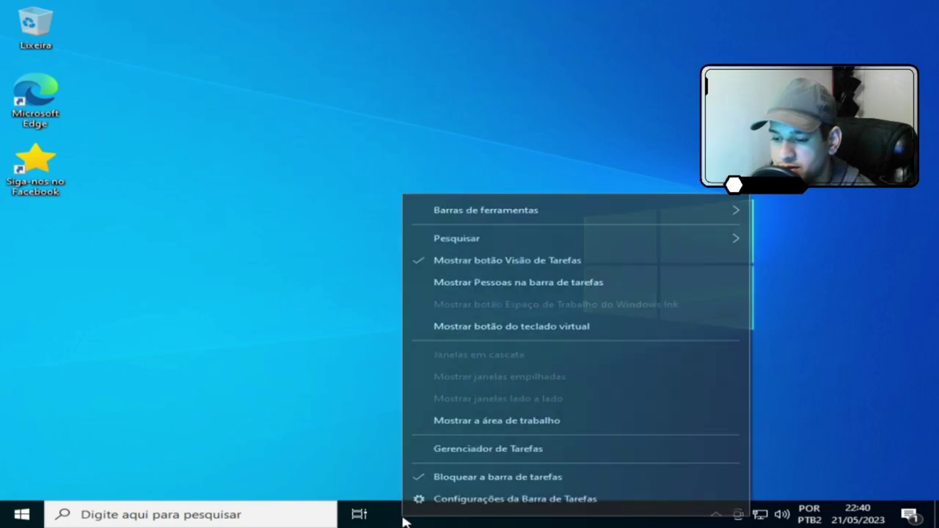
{"action": "left_click", "coordinate": [472, 451]}
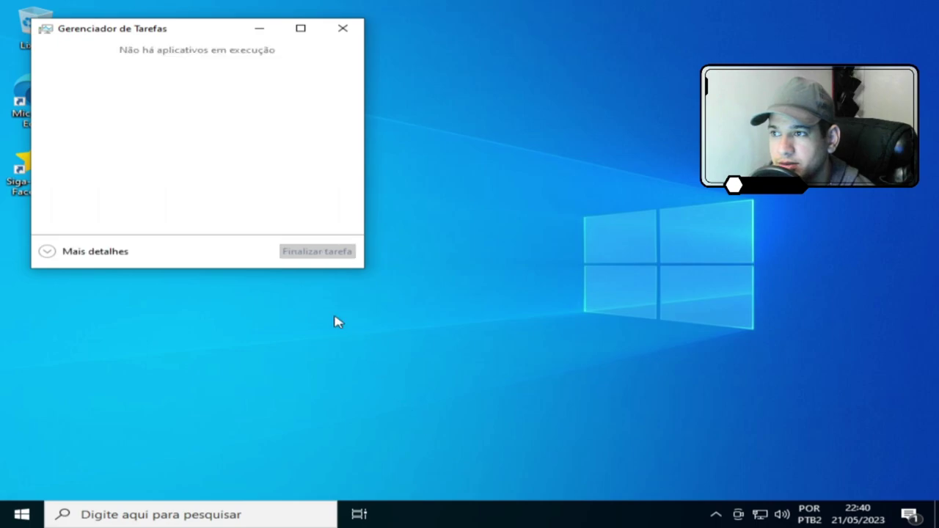
{"action": "left_click", "coordinate": [46, 252]}
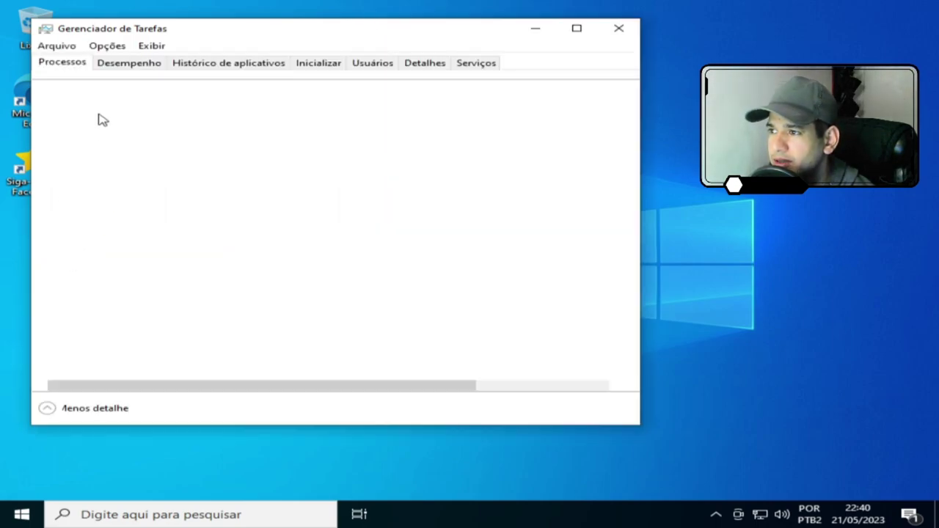
{"action": "left_click", "coordinate": [115, 66]}
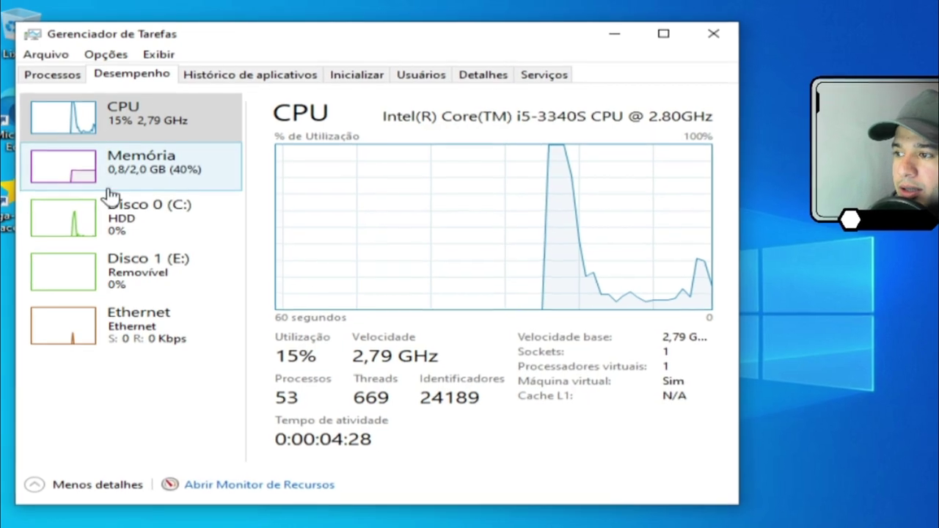
{"action": "left_click", "coordinate": [108, 189]}
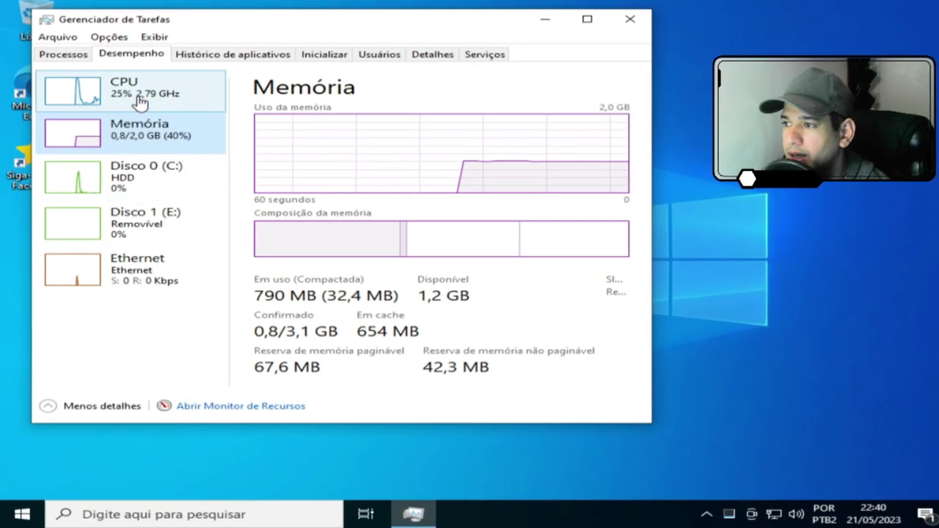
{"action": "left_click", "coordinate": [140, 101]}
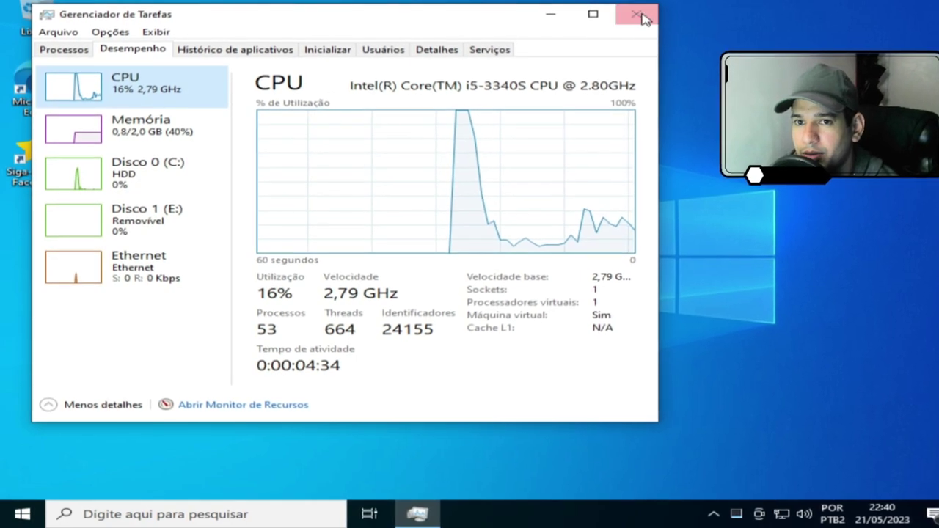
{"action": "left_click", "coordinate": [640, 15]}
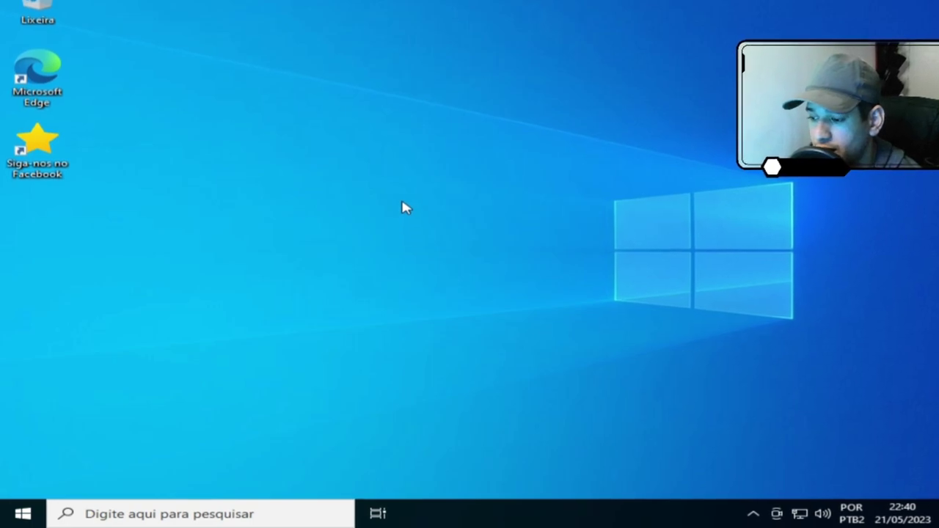
Step: Open File Explorer and display the folders and drives under Este Computador
{"action": "key", "text": "super+e"}
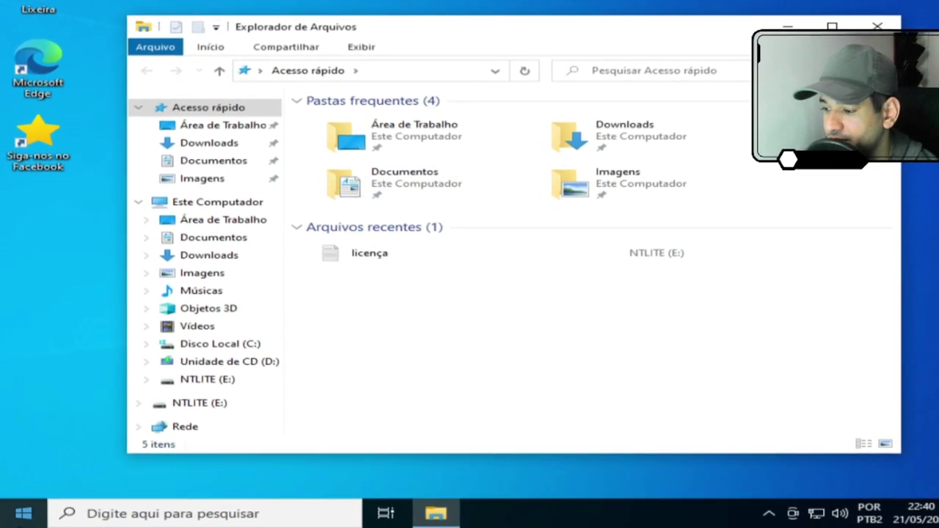
{"action": "left_click", "coordinate": [14, 517]}
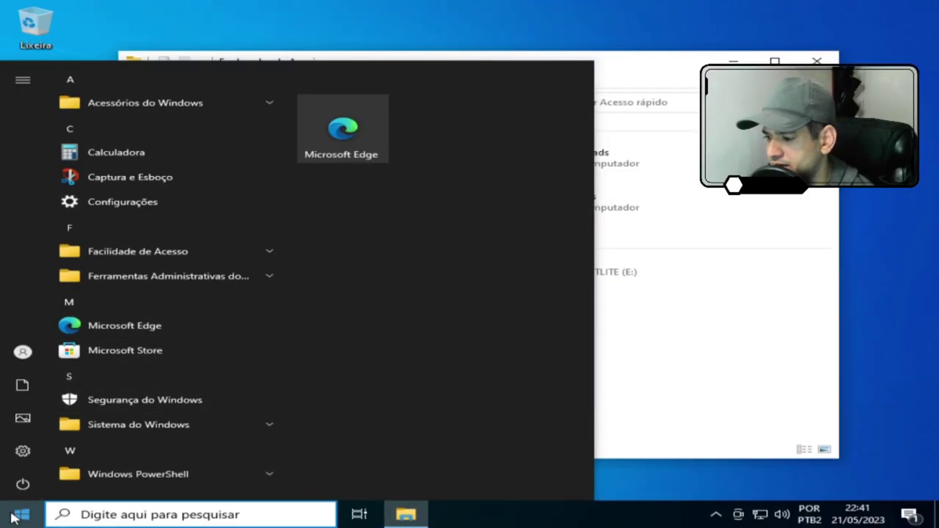
{"action": "left_click", "coordinate": [16, 516]}
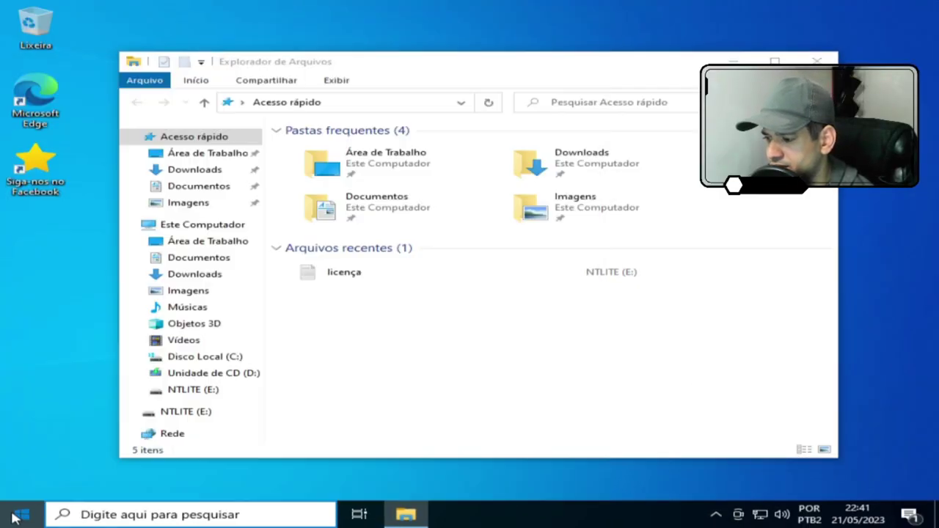
{"action": "double_click", "coordinate": [218, 229]}
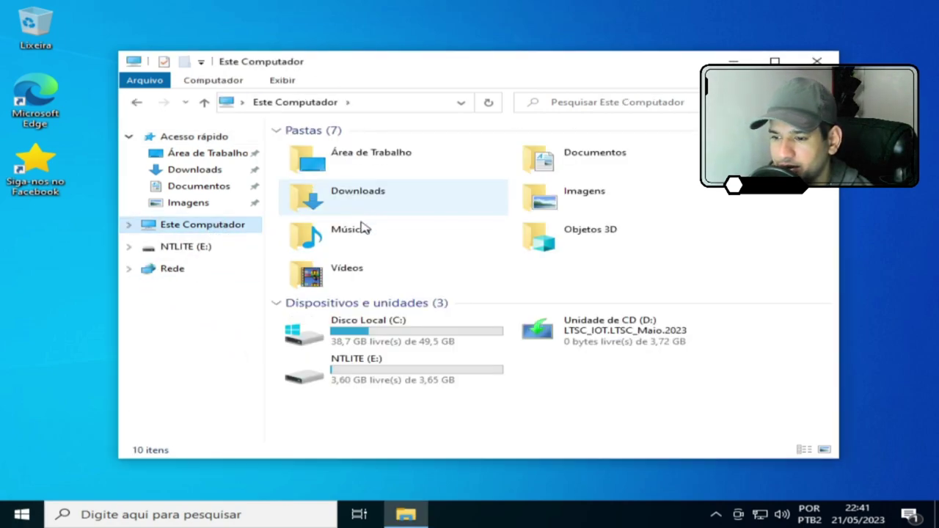
Step: Examine the used and free space in the Disco Local (C:) properties, closing the Microsoft Store window and the properties dialog
{"action": "left_click", "coordinate": [439, 347]}
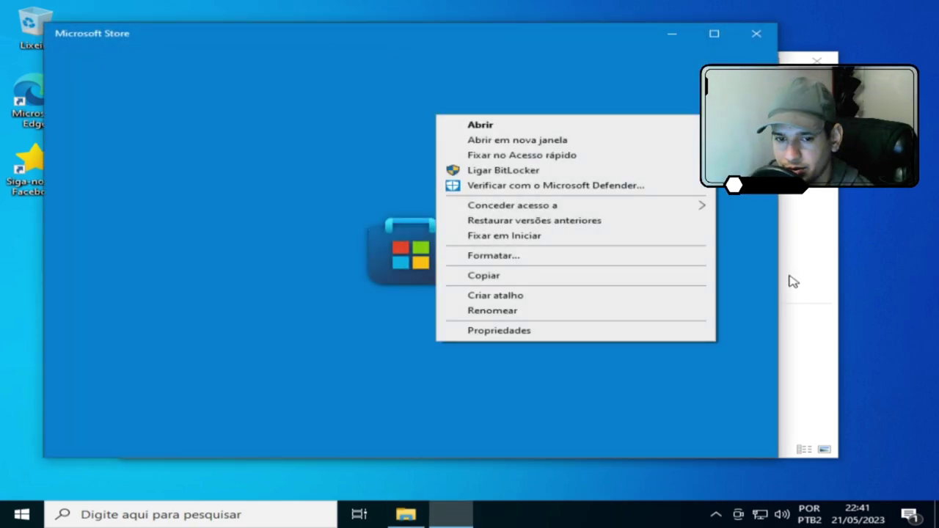
{"action": "left_click", "coordinate": [501, 337]}
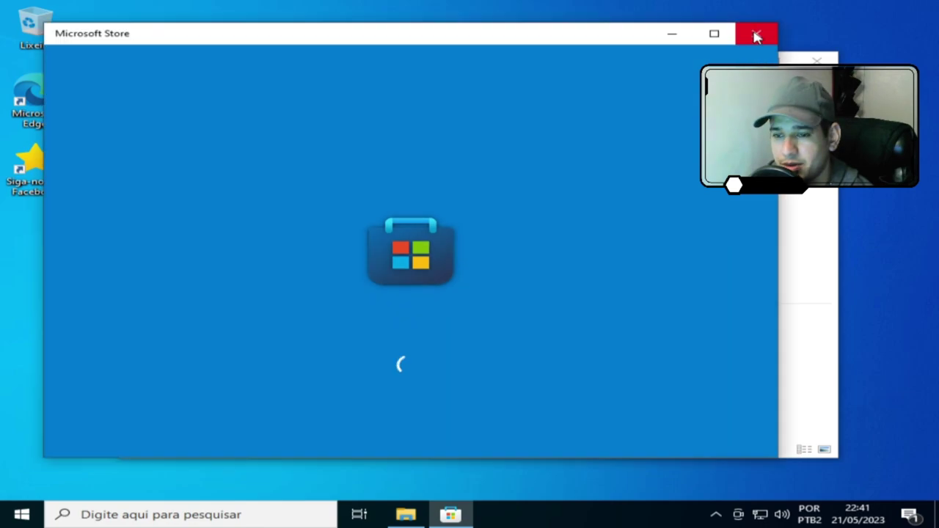
{"action": "left_click", "coordinate": [757, 36]}
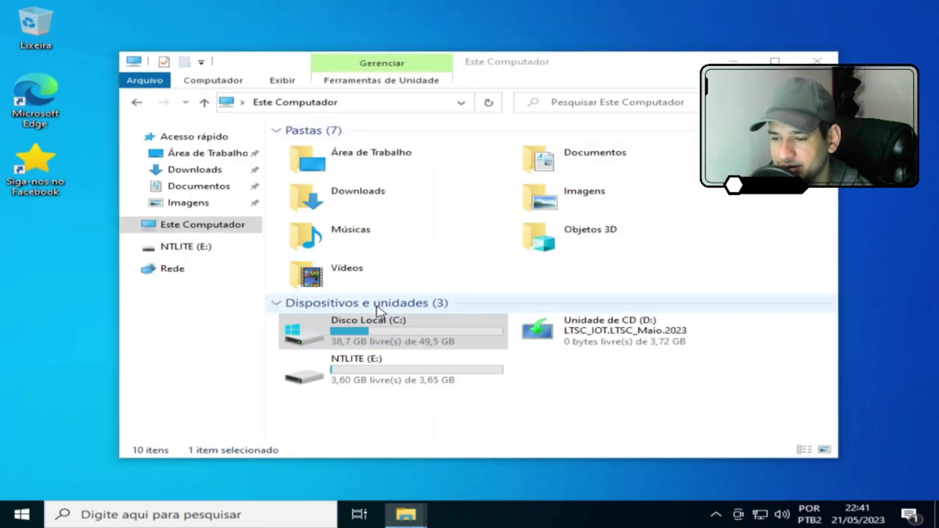
{"action": "left_click_drag", "start_coordinate": [514, 157], "coordinate": [236, 78]}
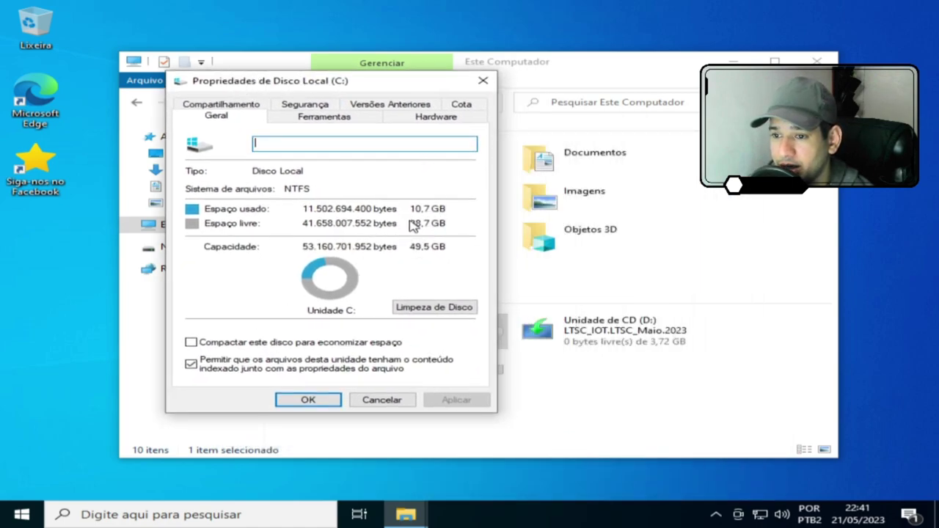
{"action": "left_click", "coordinate": [484, 81]}
Step: Check the size of the LTSC_IOT.LTSC_Maio.2023 CD drive (D:) in its properties, and close the dialog and File Explorer
{"action": "right_click", "coordinate": [588, 343]}
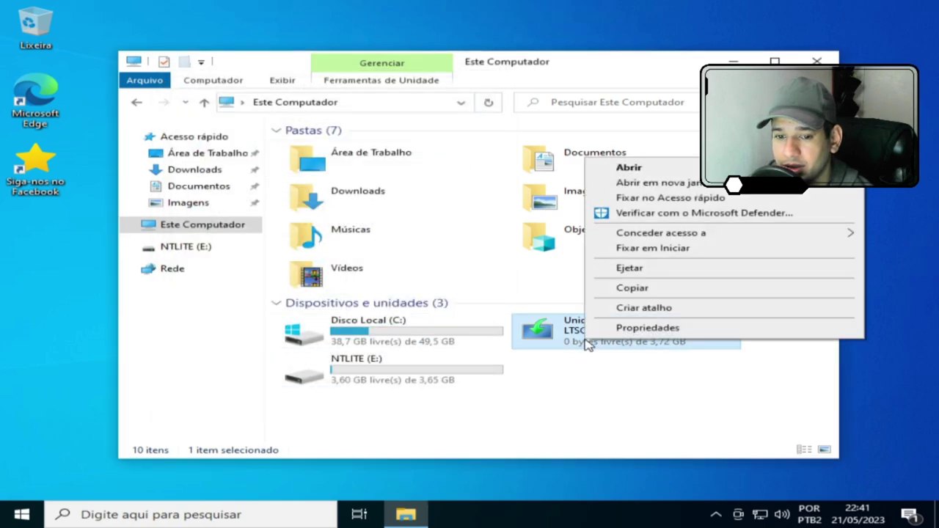
{"action": "left_click", "coordinate": [621, 328]}
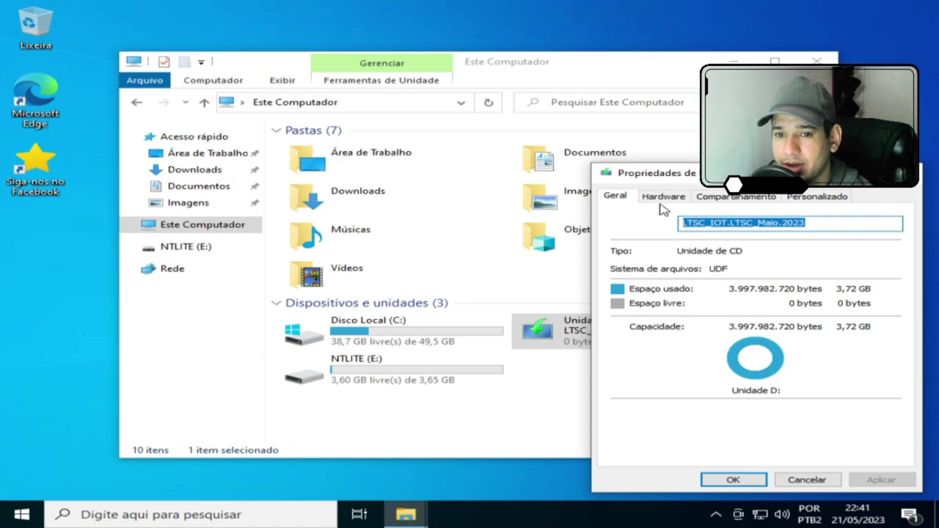
{"action": "left_click_drag", "start_coordinate": [682, 182], "coordinate": [229, 82]}
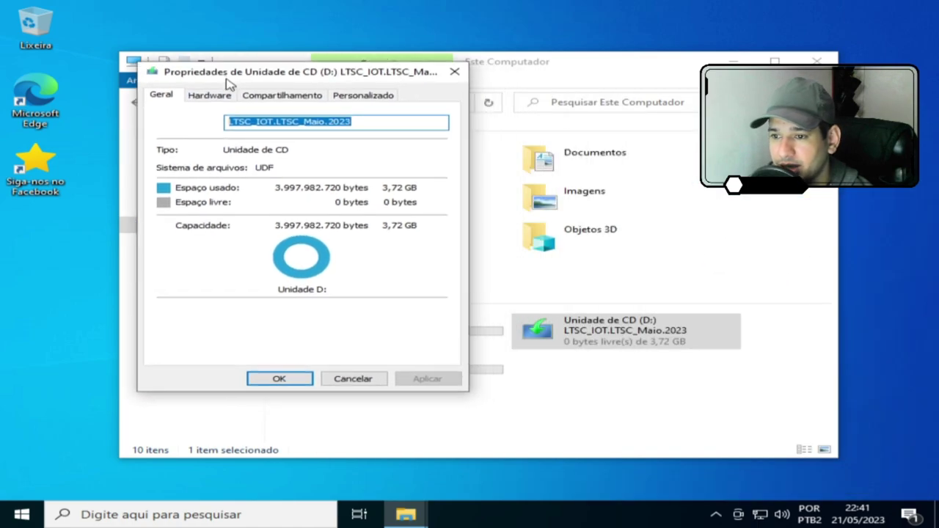
{"action": "left_click", "coordinate": [452, 72]}
{"action": "left_click", "coordinate": [817, 61]}
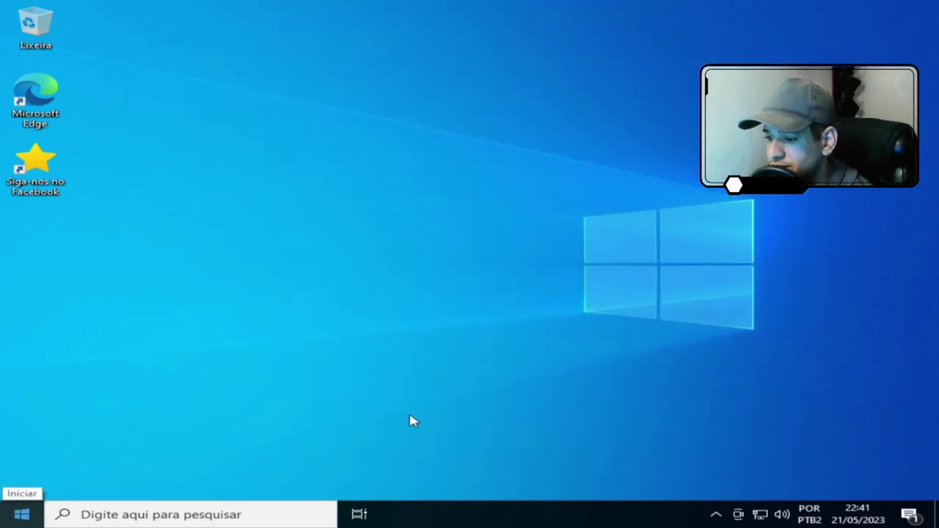
Step: Search Windows for "painel" and open Painel de Controle
{"action": "left_click", "coordinate": [22, 514]}
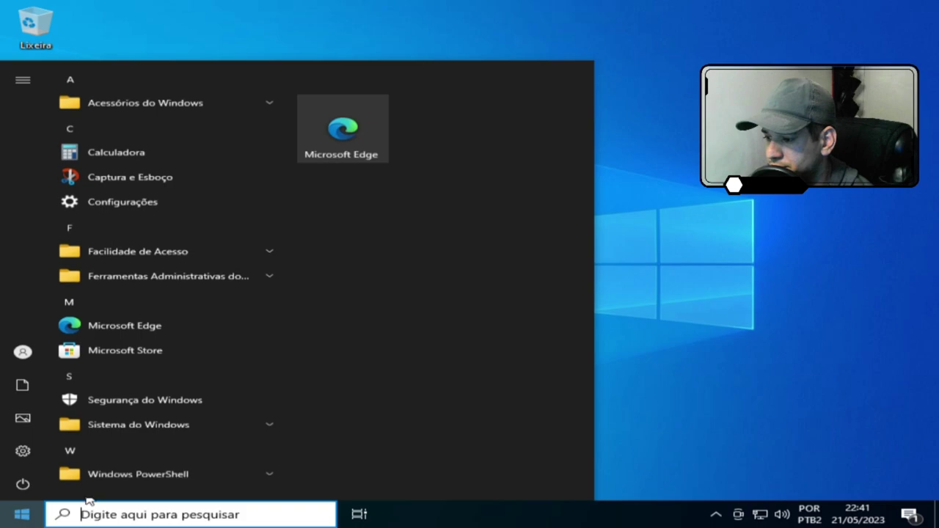
{"action": "left_click", "coordinate": [140, 513]}
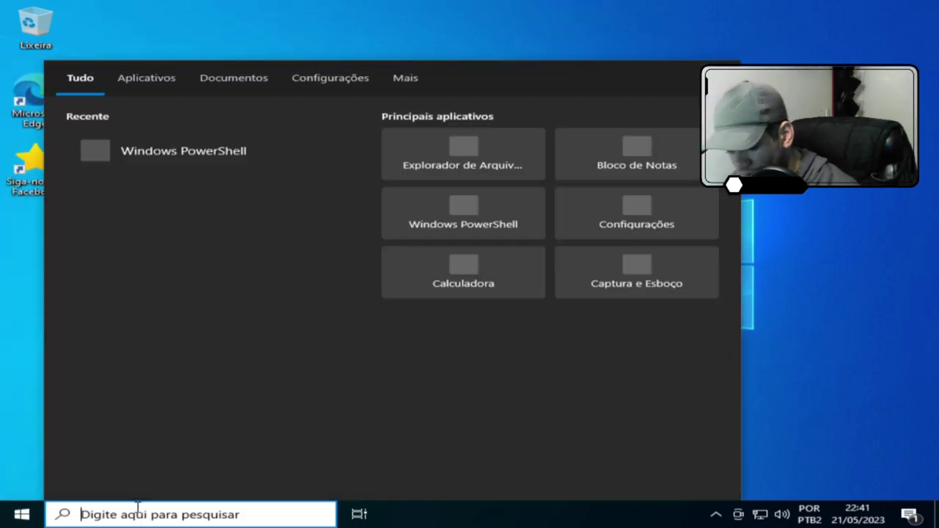
{"action": "type", "text": "painel"}
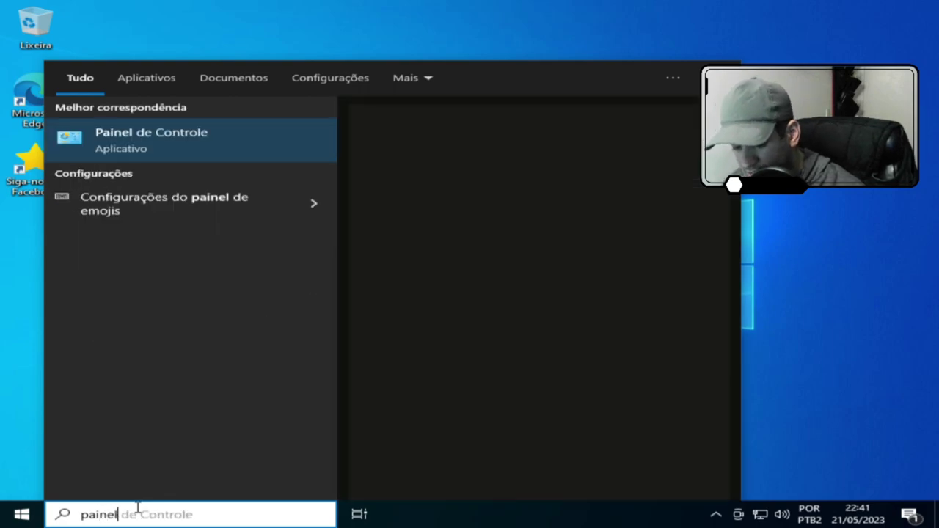
{"action": "left_click", "coordinate": [146, 155]}
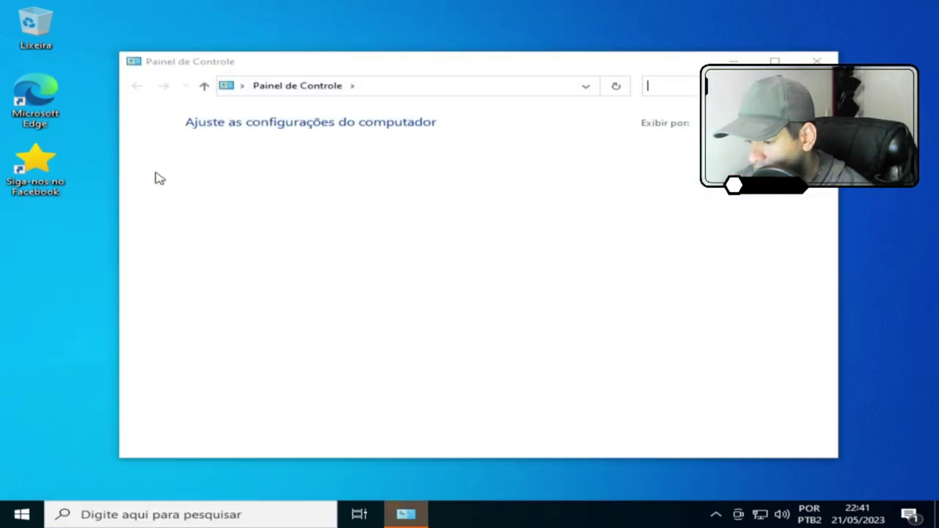
Step: Open the Sobre o Windows dialog through the Run dialog, check the Windows edition and build, and close it
{"action": "key", "text": "super+r"}
{"action": "type", "text": "wi"}
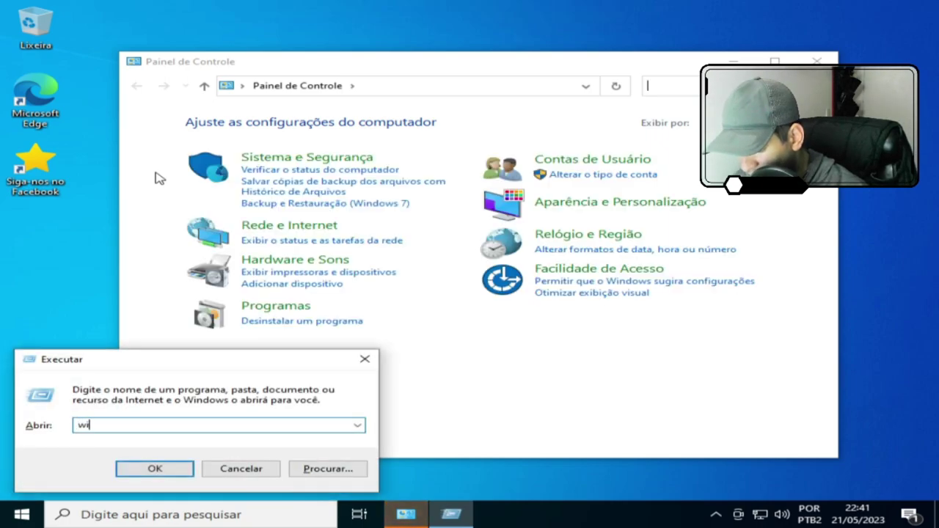
{"action": "key", "text": "Return"}
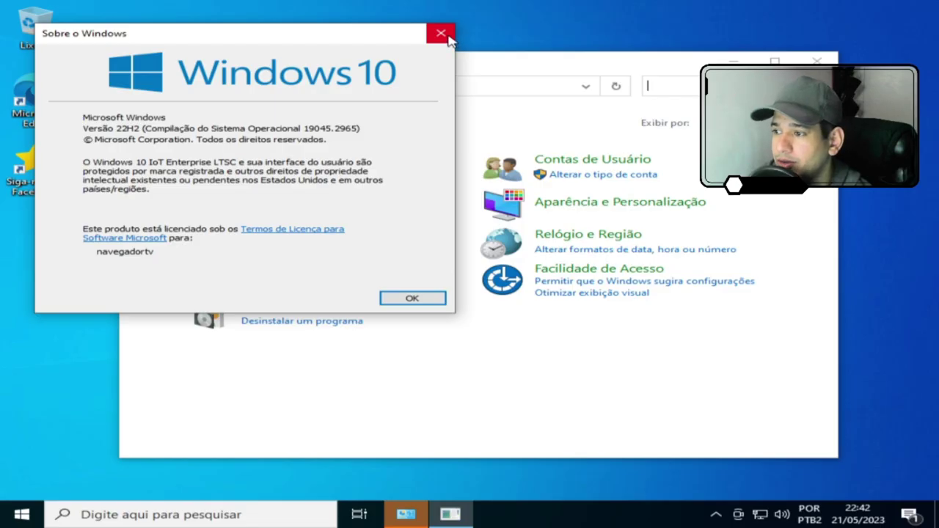
{"action": "left_click", "coordinate": [441, 34]}
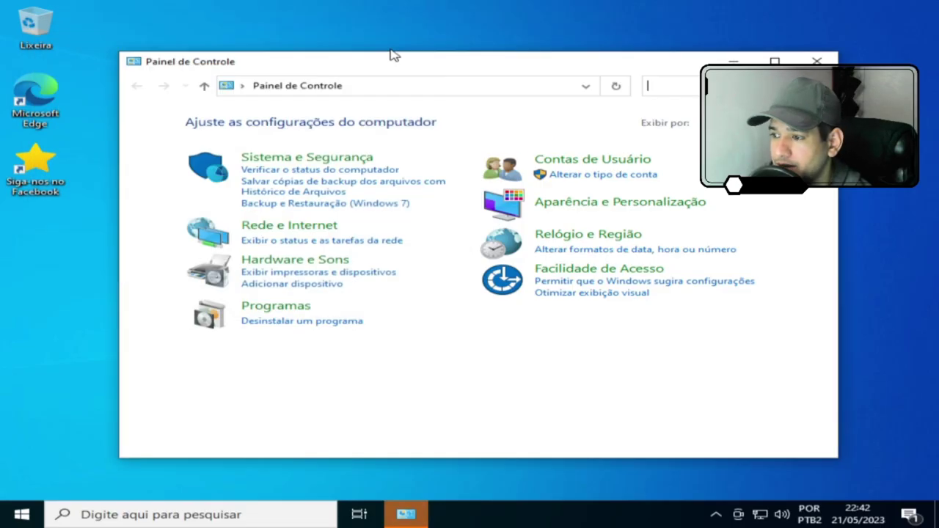
Step: Examine the list of installed updates in Programas e Recursos, including the publisher and installation dates, and close the window
{"action": "left_click", "coordinate": [308, 321]}
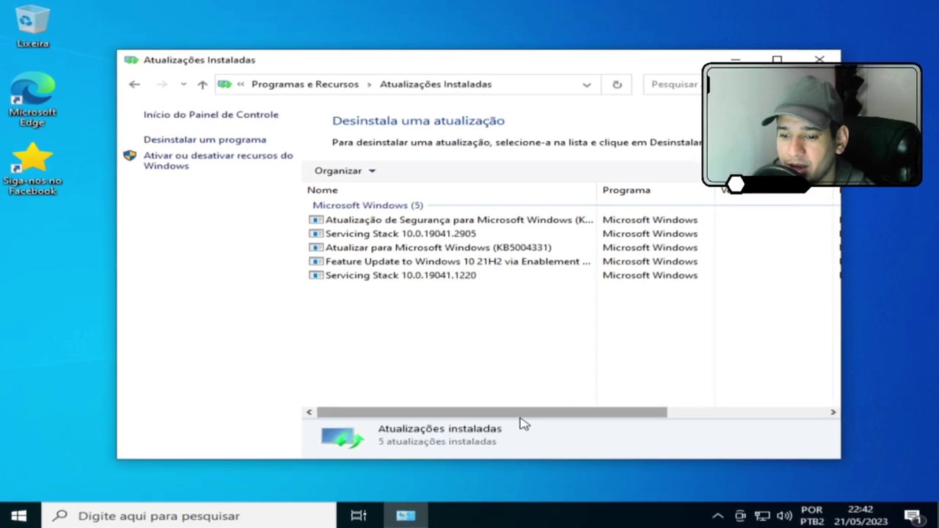
{"action": "left_click_drag", "start_coordinate": [526, 412], "coordinate": [807, 357]}
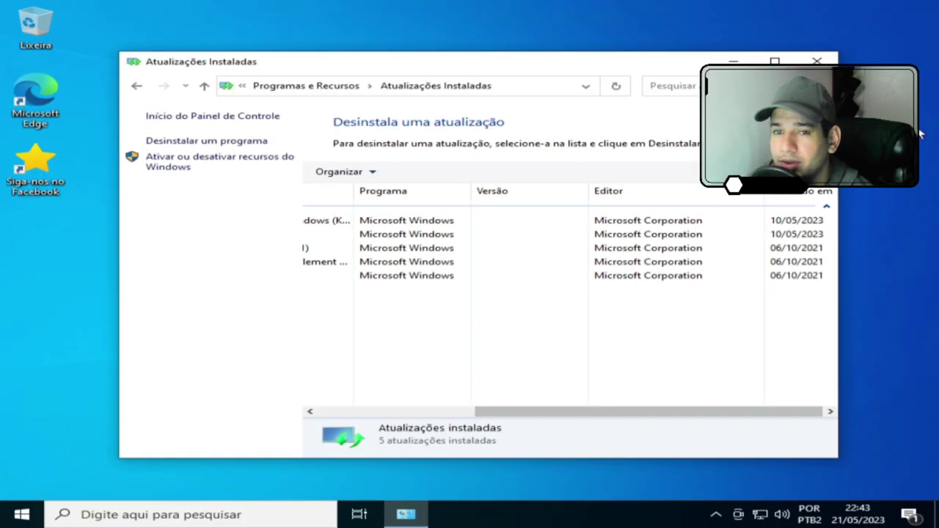
{"action": "key", "text": "alt+F4"}
Step: Open the desktop personalization settings and examine the available Tela de fundo images and options
{"action": "right_click", "coordinate": [291, 293]}
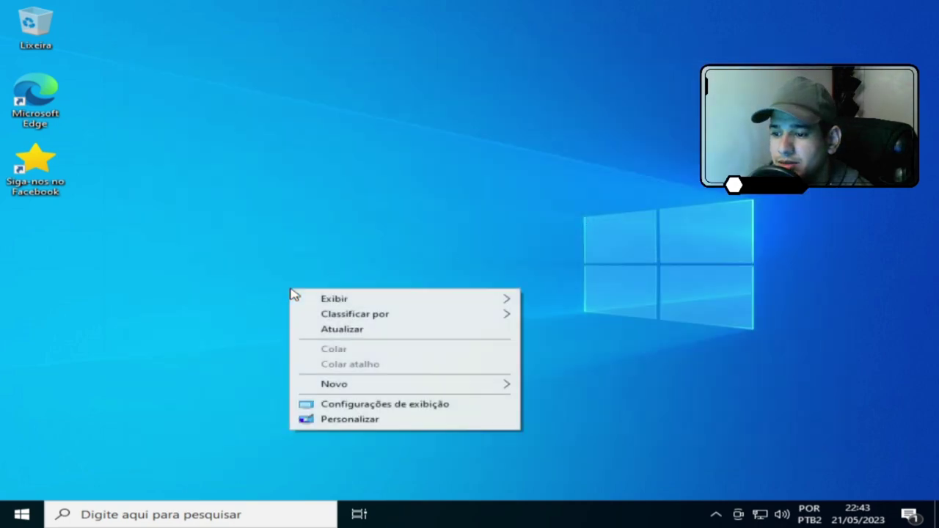
{"action": "left_click", "coordinate": [350, 419]}
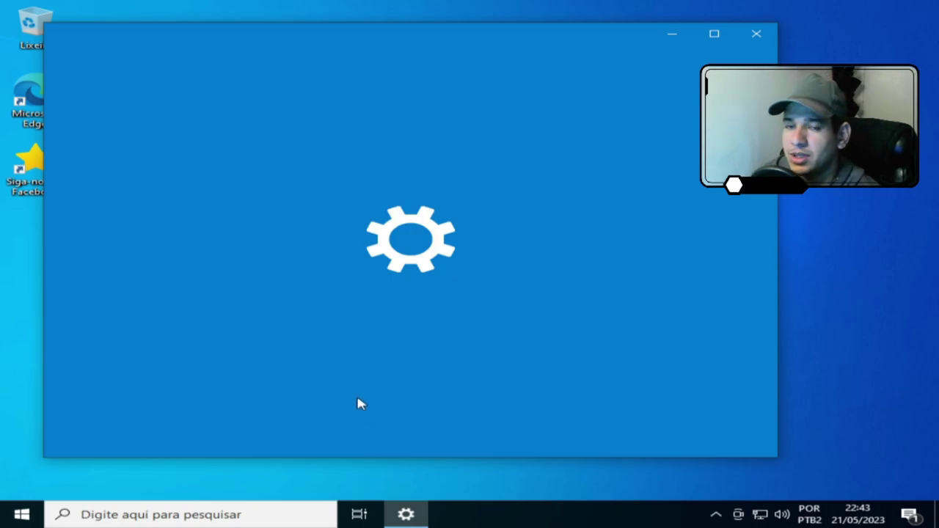
{"action": "scroll", "coordinate": [493, 382], "scroll_direction": "down", "scroll_amount": 3}
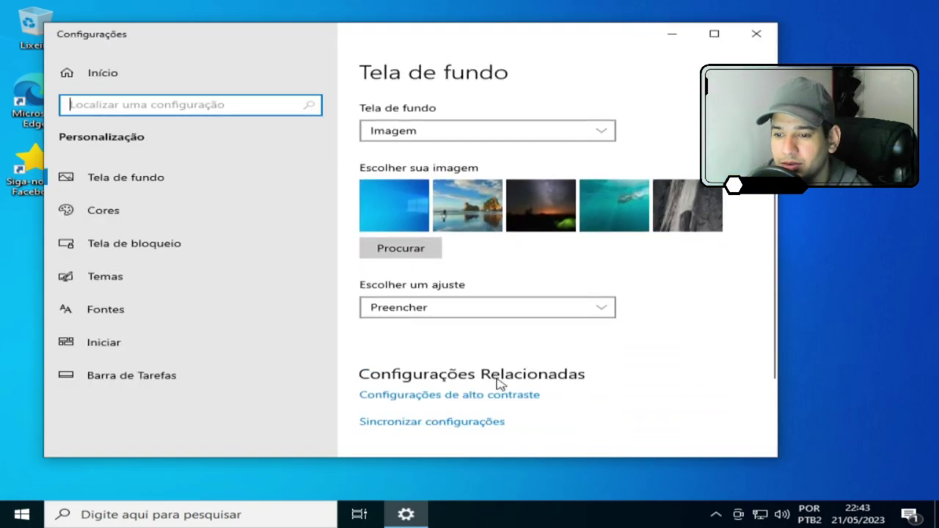
{"action": "scroll", "coordinate": [496, 383], "scroll_direction": "down", "scroll_amount": 2}
{"action": "scroll", "coordinate": [499, 385], "scroll_direction": "up", "scroll_amount": 4}
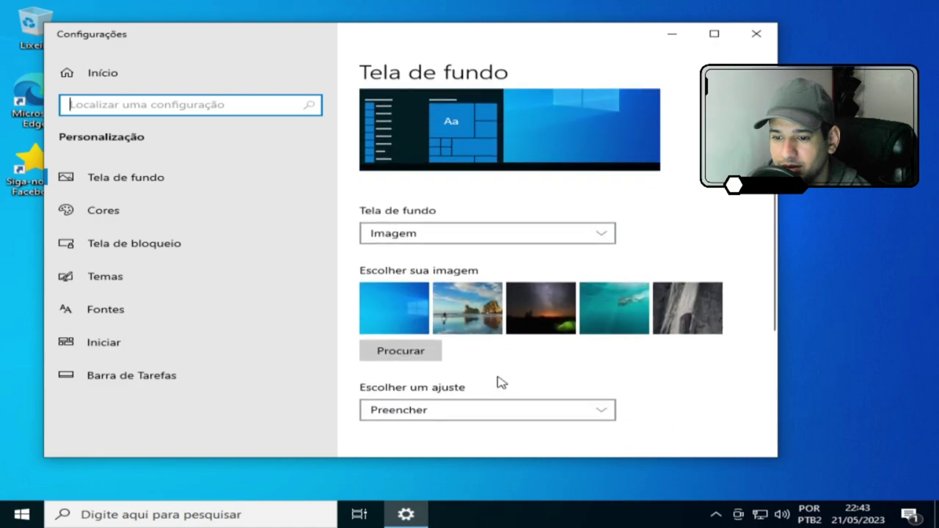
{"action": "scroll", "coordinate": [499, 382], "scroll_direction": "down", "scroll_amount": 1}
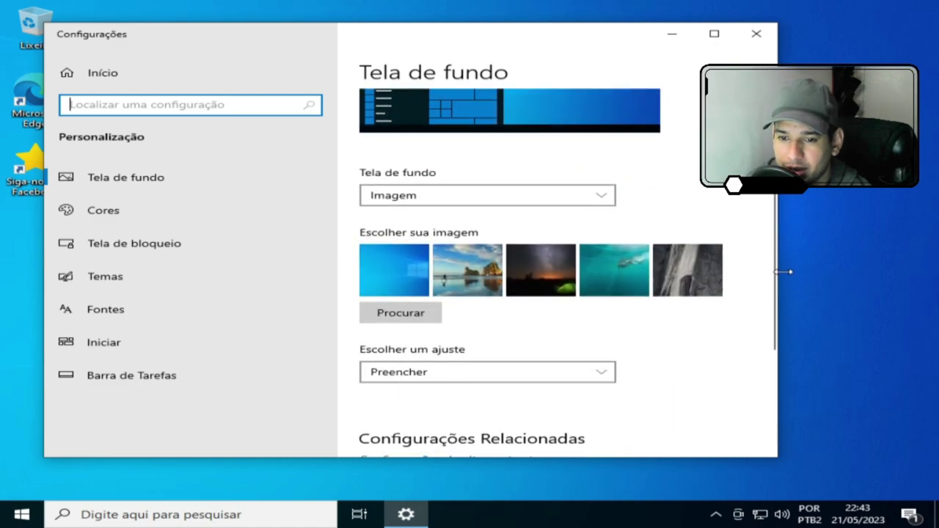
{"action": "scroll", "coordinate": [520, 353], "scroll_direction": "down", "scroll_amount": 5}
{"action": "scroll", "coordinate": [514, 373], "scroll_direction": "up", "scroll_amount": 7}
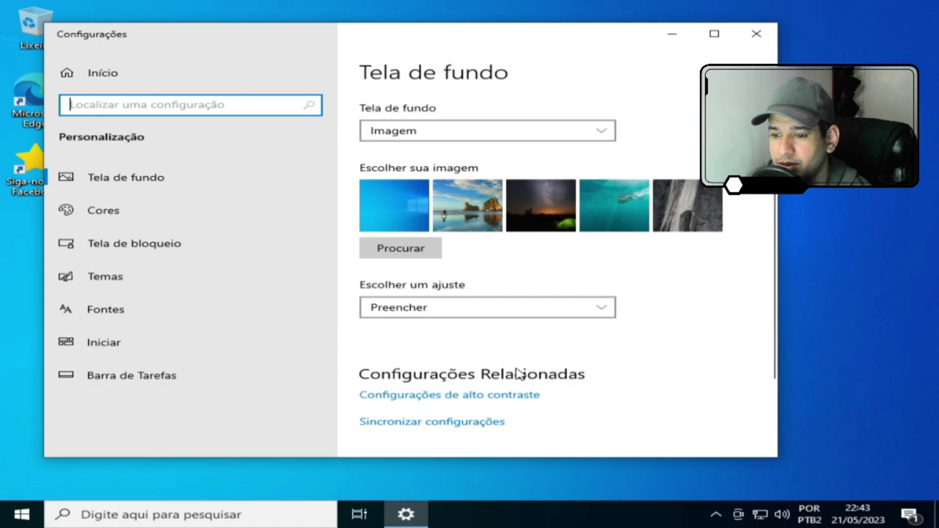
{"action": "scroll", "coordinate": [520, 374], "scroll_direction": "down", "scroll_amount": 2}
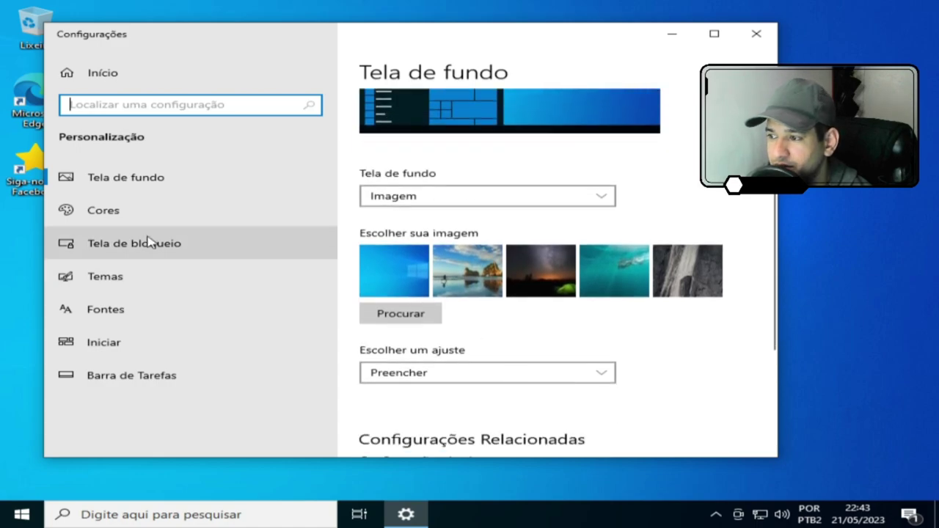
Step: Look at the Fontes and Temas personalization pages, and review the themes available under Alterar tema
{"action": "left_click", "coordinate": [102, 301]}
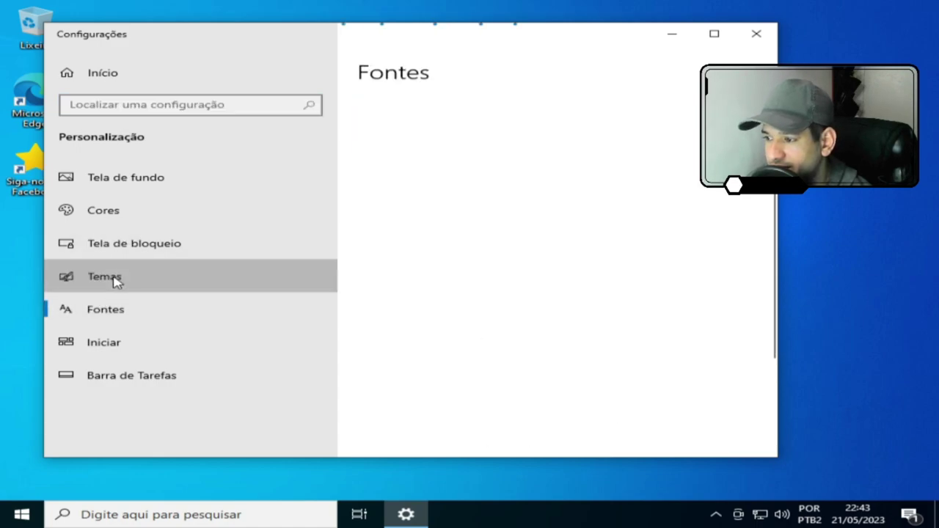
{"action": "left_click", "coordinate": [115, 279]}
{"action": "scroll", "coordinate": [680, 360], "scroll_direction": "down", "scroll_amount": 7}
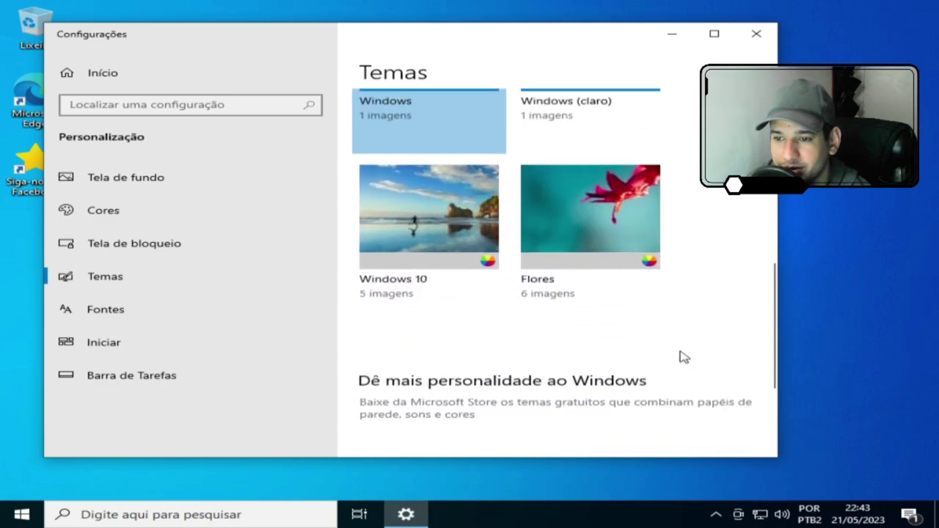
{"action": "scroll", "coordinate": [682, 362], "scroll_direction": "up", "scroll_amount": 3}
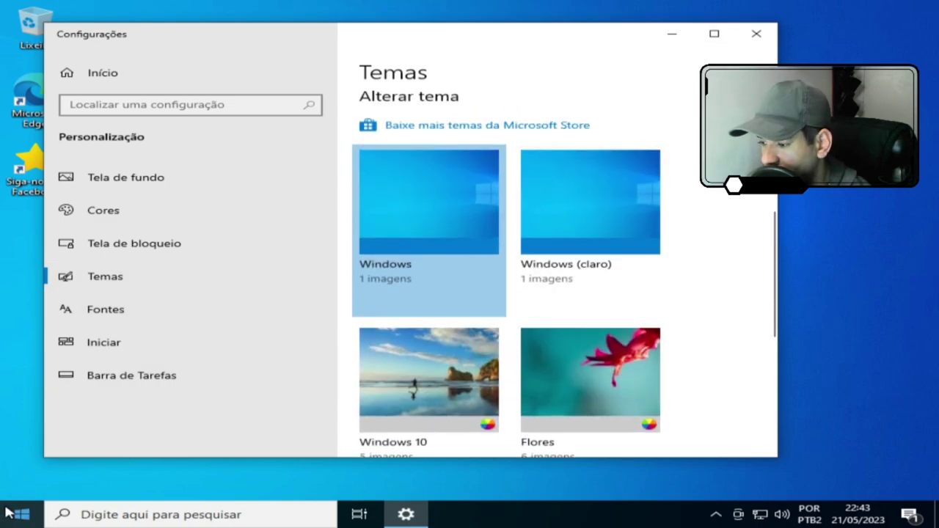